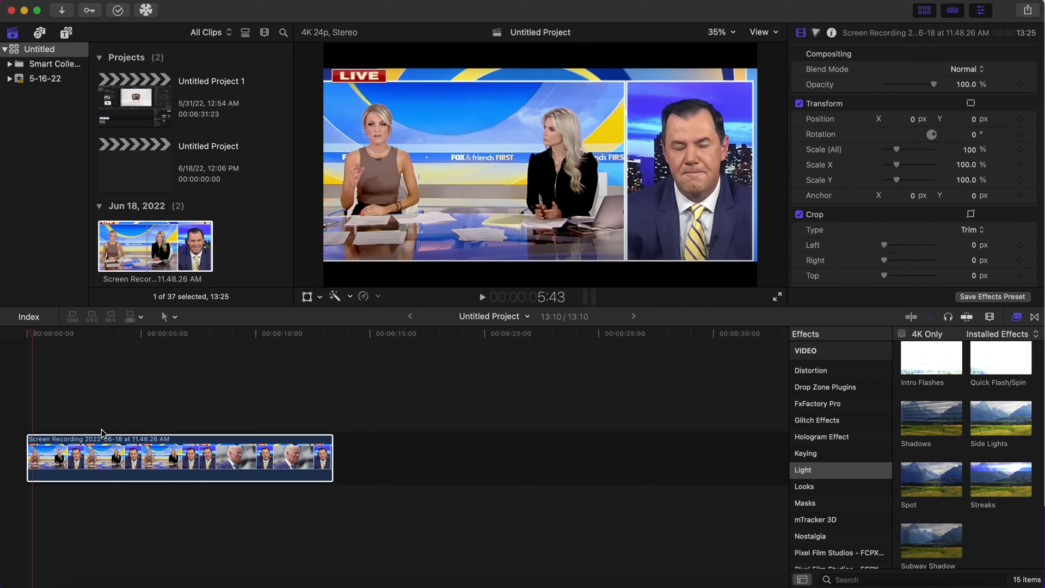
# - Play back the lone screen recording, then return the playhead to the project start
pyautogui.click(23, 376)
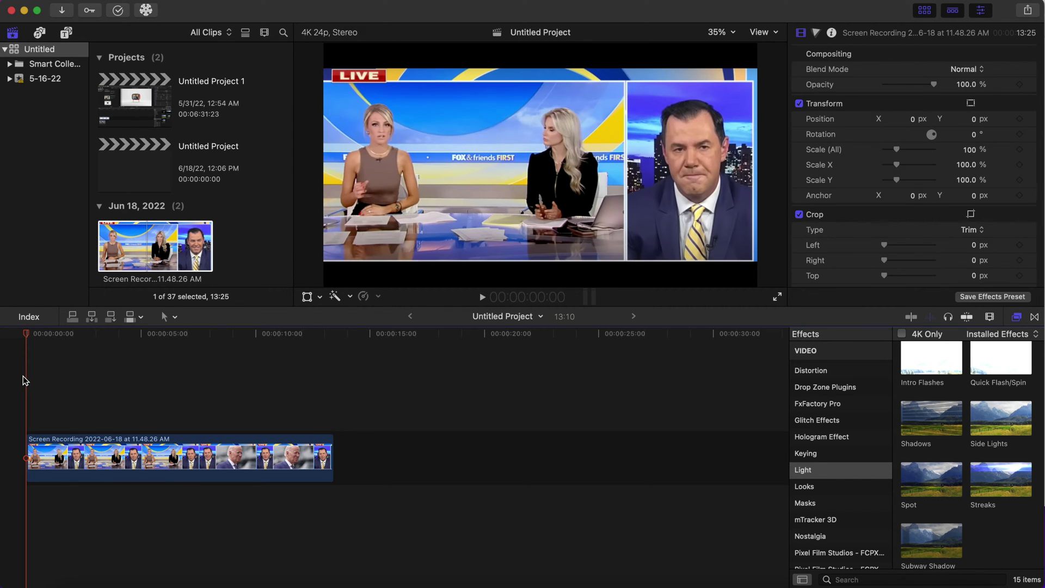
pyautogui.press('space')
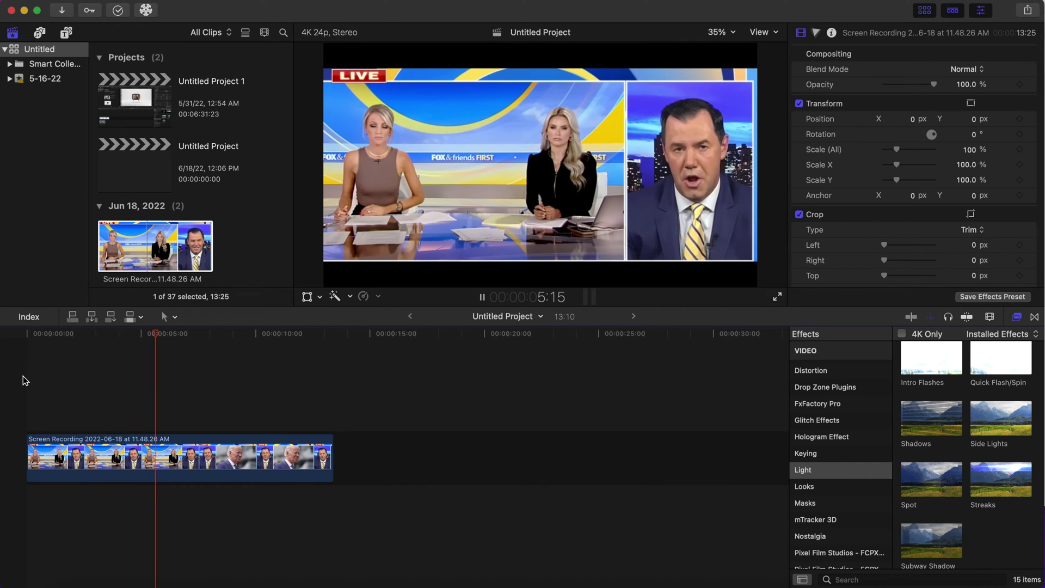
pyautogui.press('space')
pyautogui.press('Home')
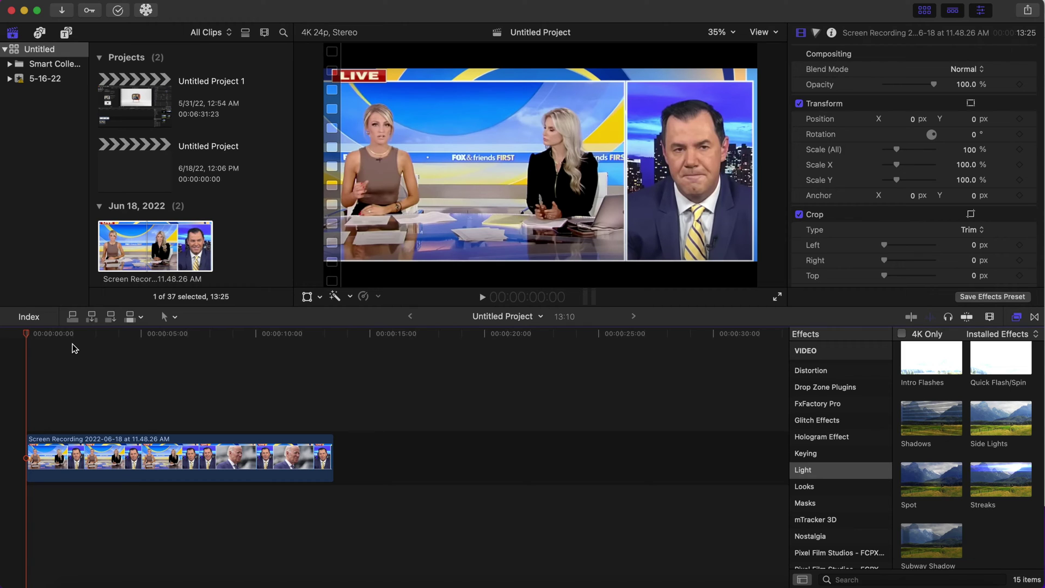
# - From Titles and Generators, drag TV Broadcast Error onto the timeline after the screen recording
pyautogui.click(66, 33)
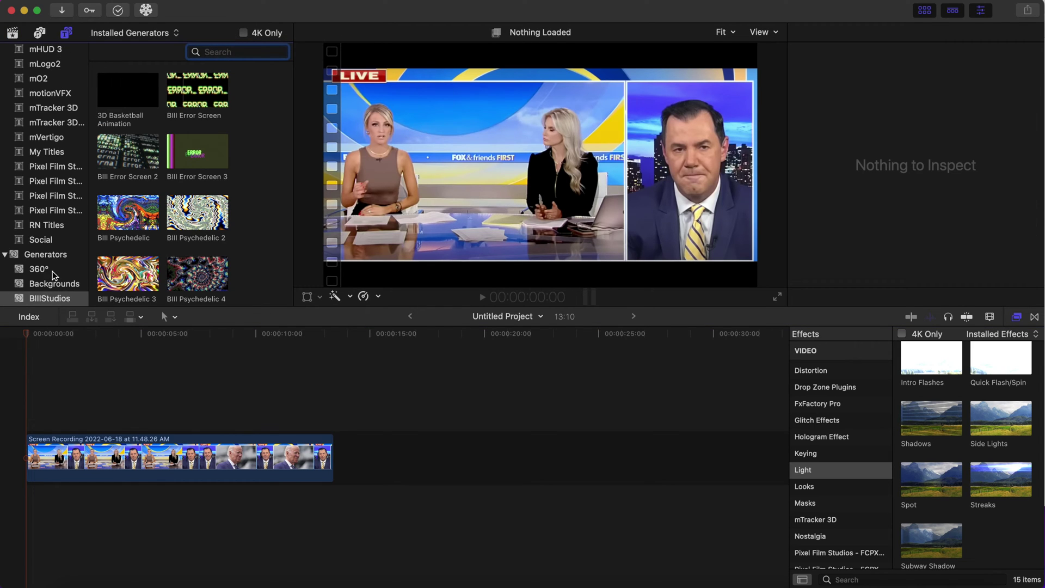
pyautogui.scroll(-3, 52, 269)
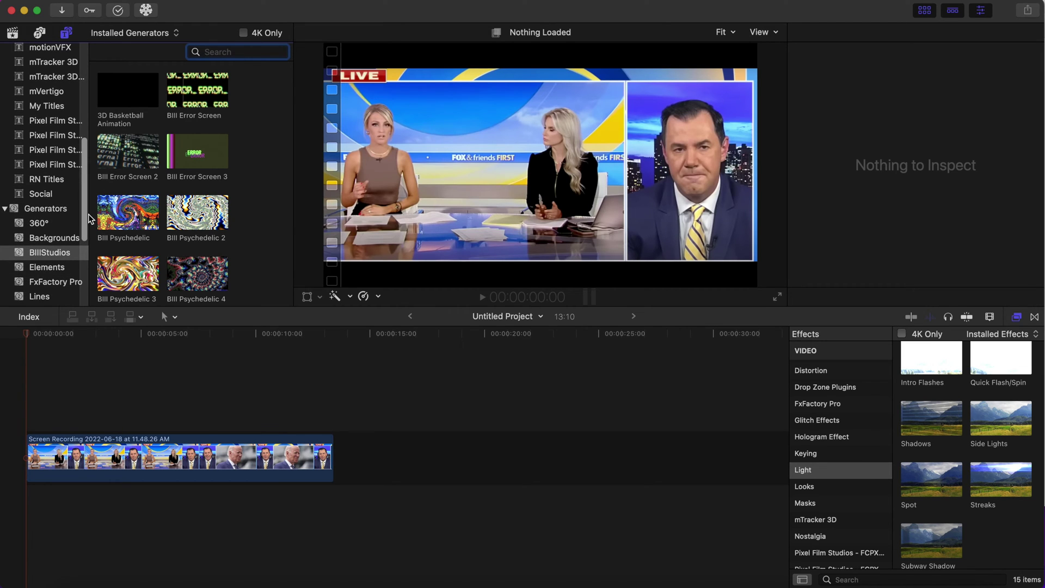
pyautogui.scroll(-5, 145, 170)
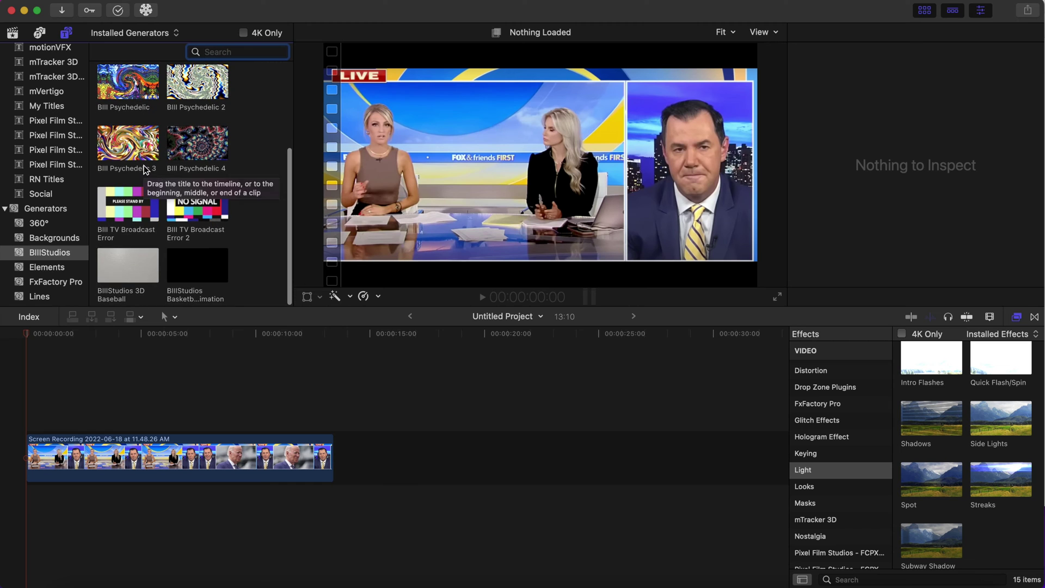
pyautogui.moveTo(114, 204); pyautogui.dragTo(364, 450)
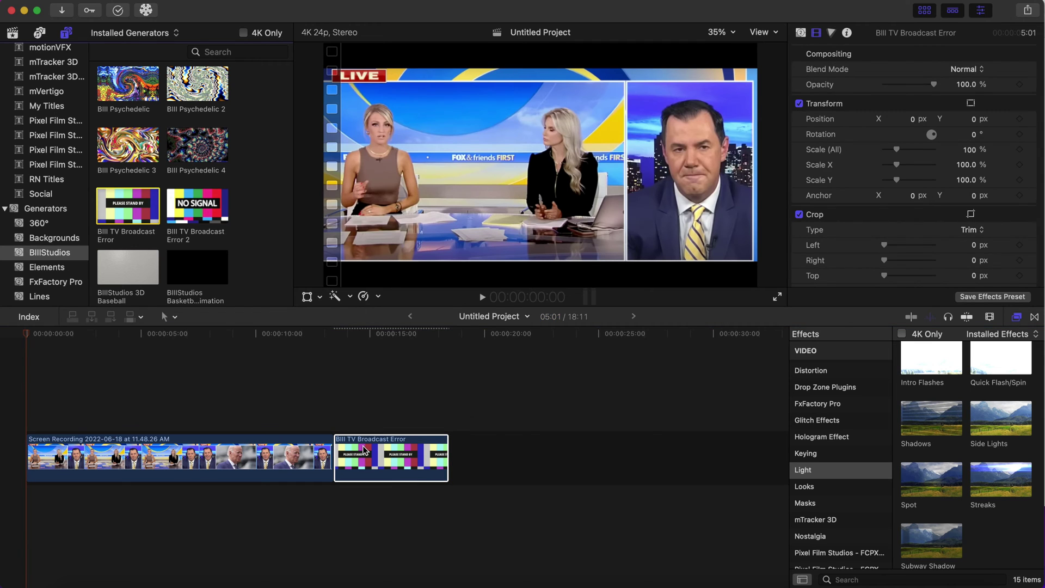
# - Blade the screen recording with Cmd+B and delete the piece after the cut
pyautogui.click(93, 413)
pyautogui.press('cmd+b')
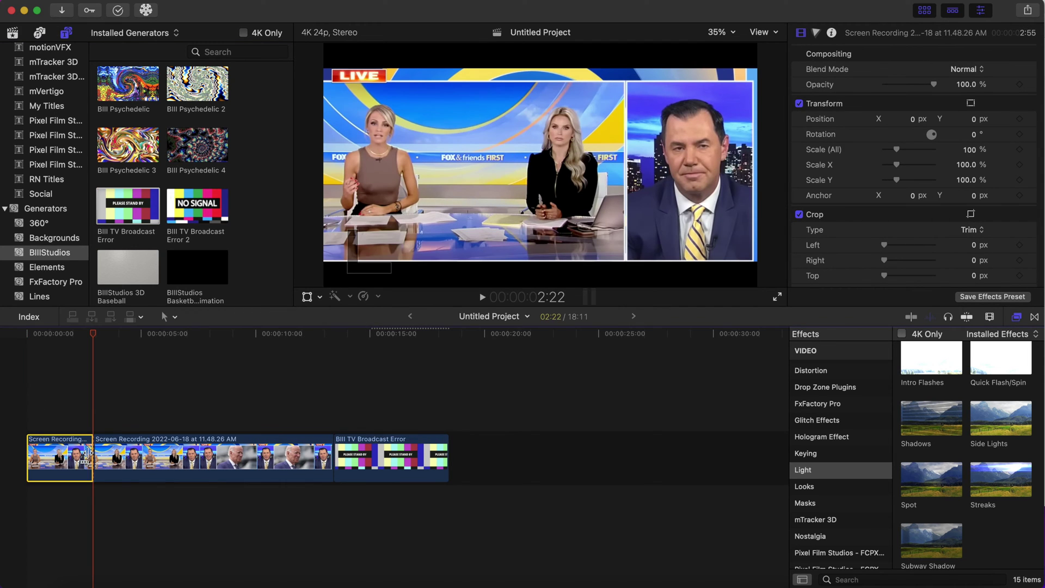
pyautogui.click(123, 458)
pyautogui.press('Delete')
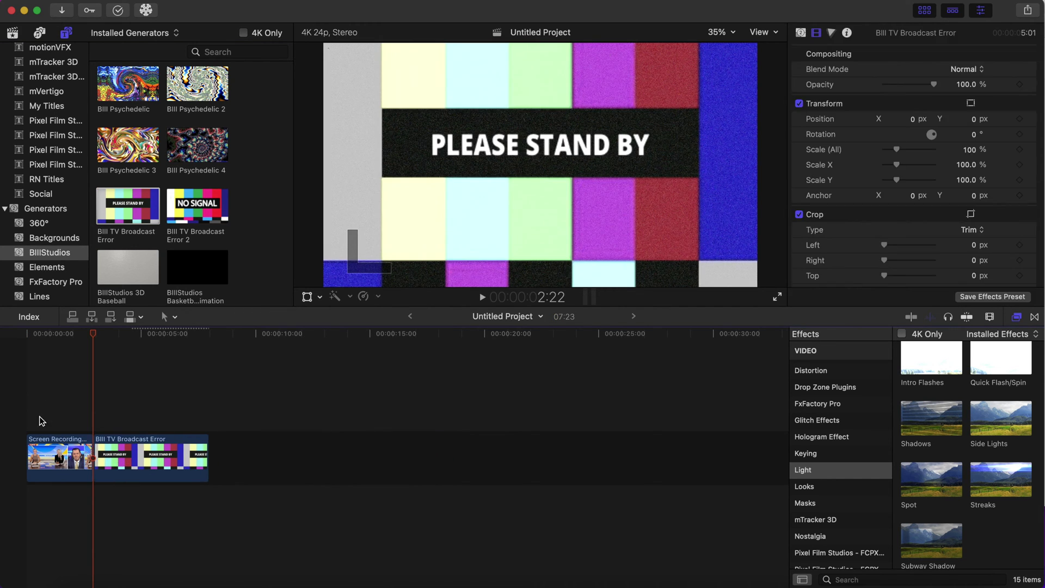
# - Play the edited project back from the start several times to review it
pyautogui.click(30, 414)
pyautogui.press('space')
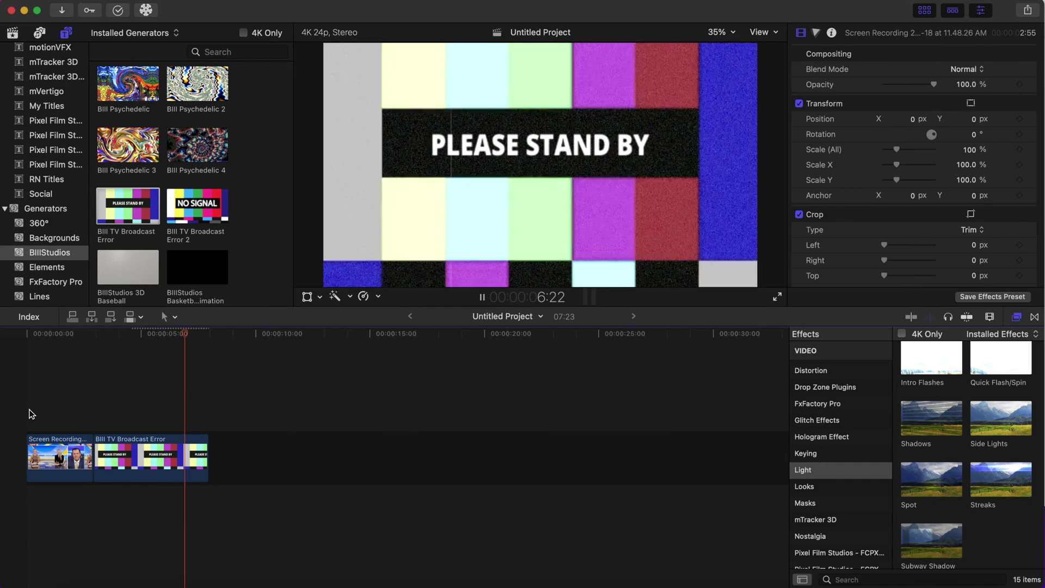
pyautogui.press('space')
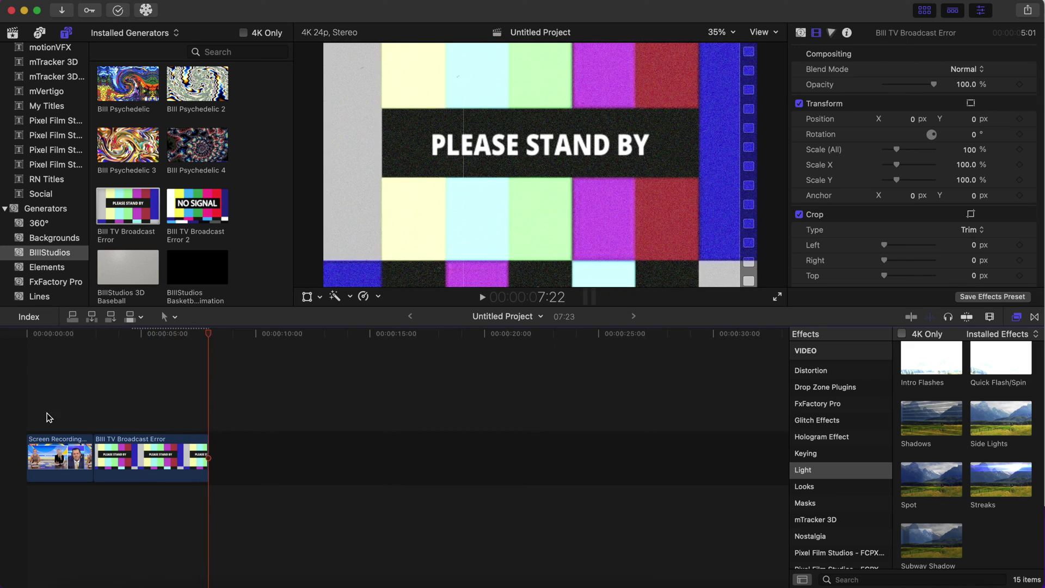
pyautogui.hotkey('shift', '?')
pyautogui.press('Home')
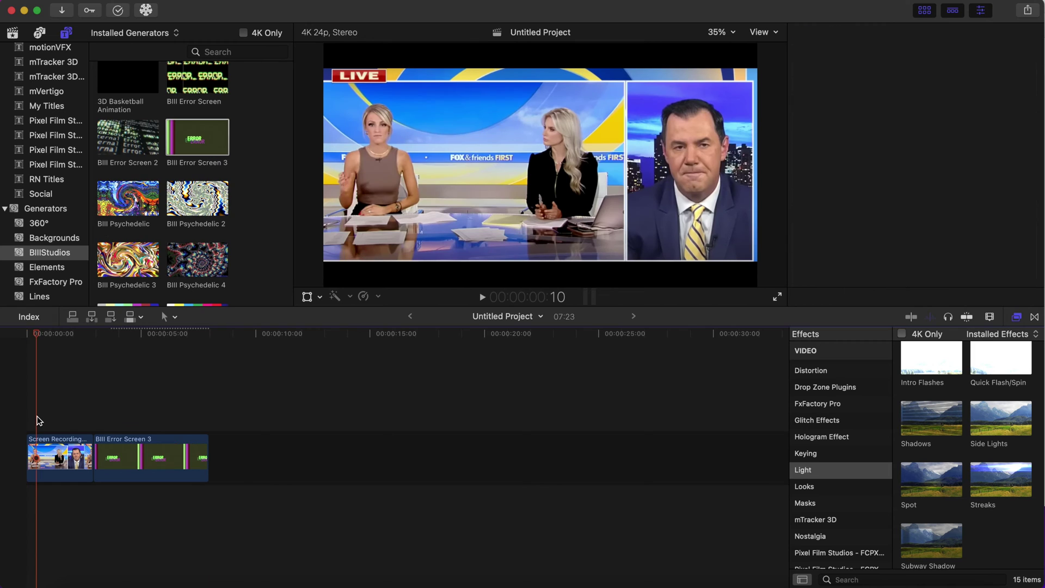
pyautogui.press('space')
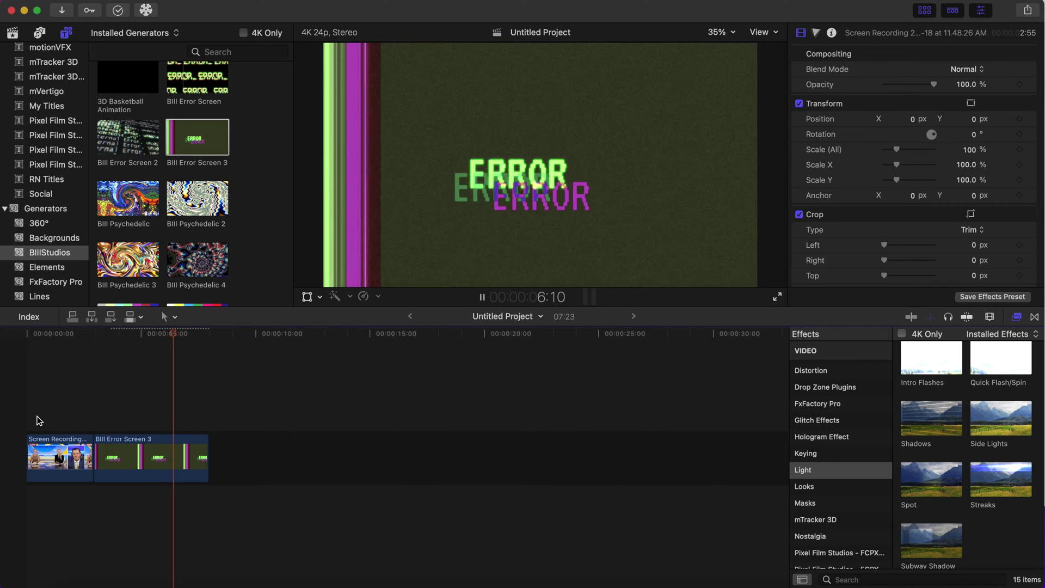
pyautogui.press('Home')
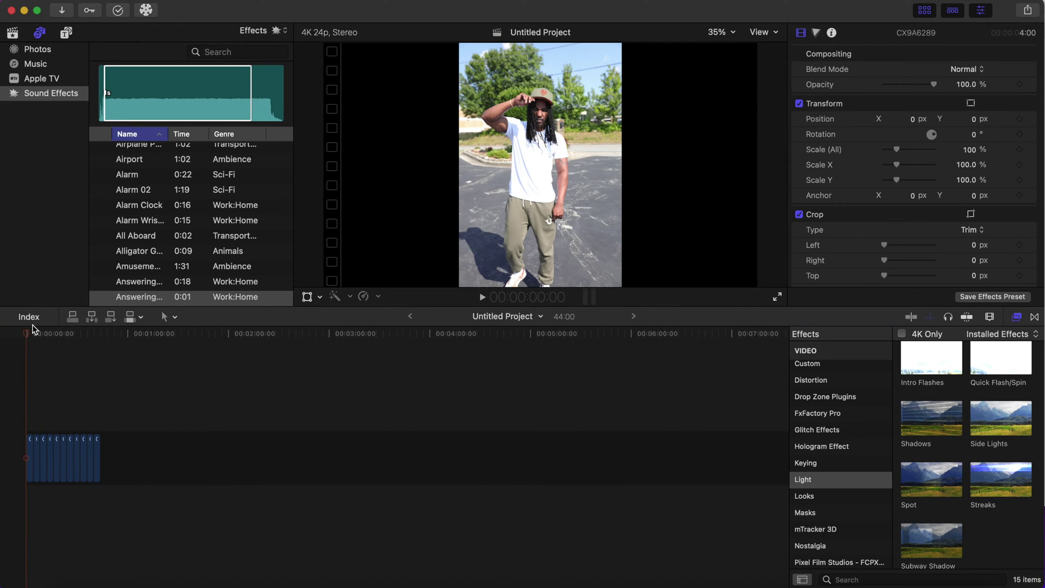
# - Select all 11 photo clips and give them a 3-frame duration with Control+D
pyautogui.click(25, 342)
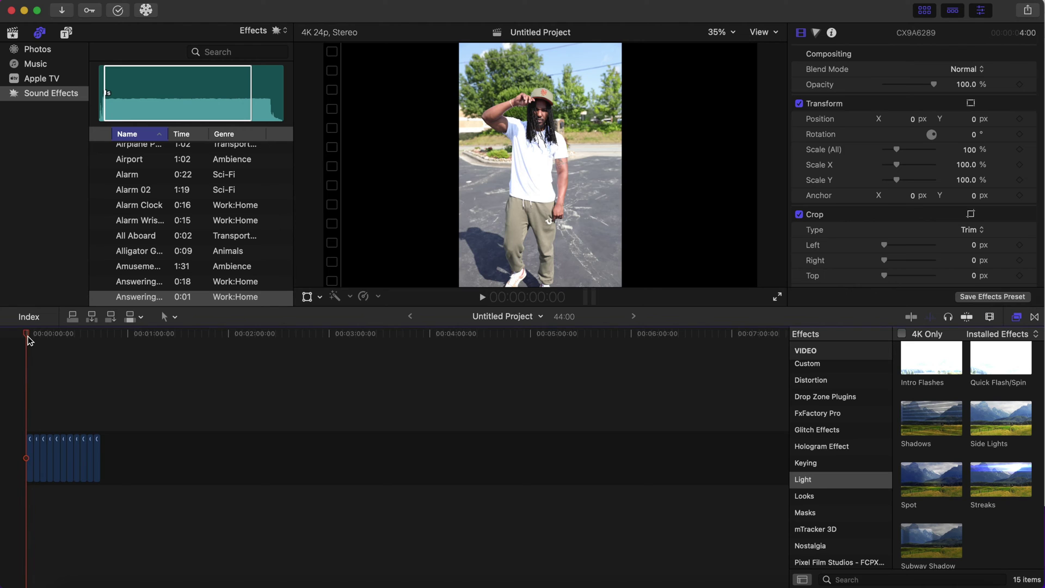
pyautogui.moveTo(30, 340); pyautogui.dragTo(6, 353)
pyautogui.moveTo(111, 449); pyautogui.dragTo(15, 451)
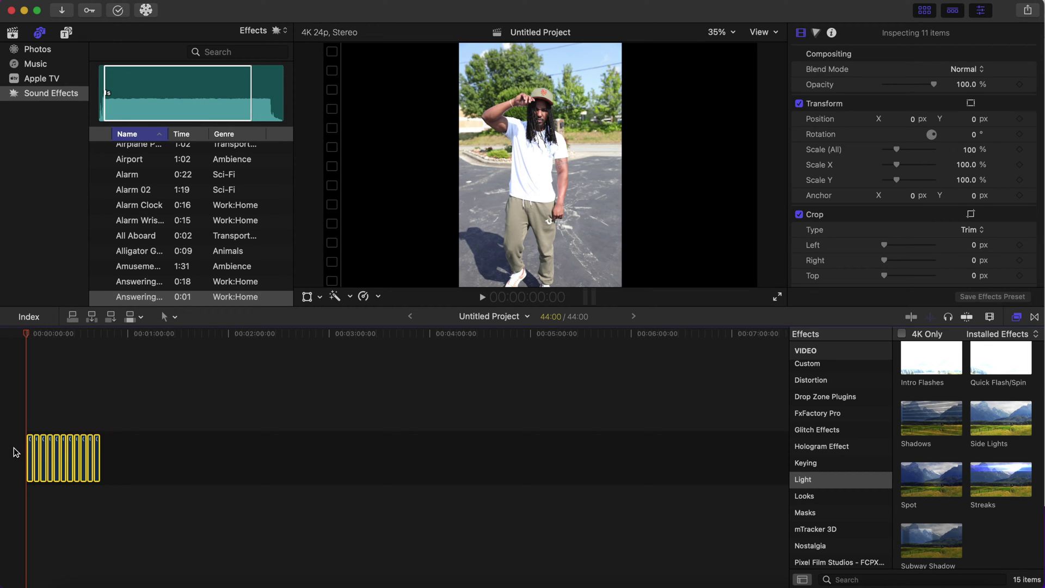
pyautogui.hotkey('ctrl', 'd')
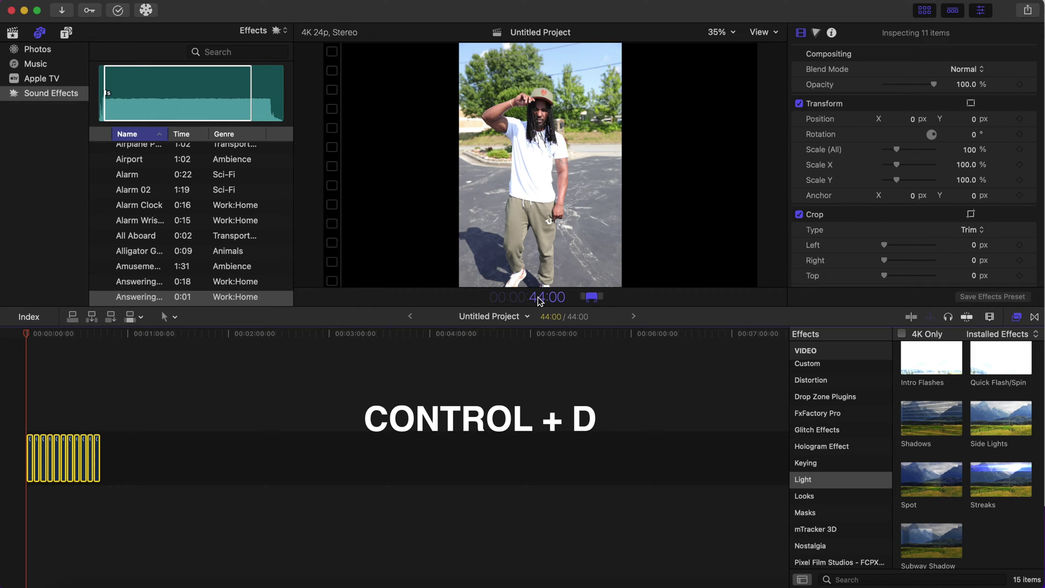
pyautogui.press('Return')
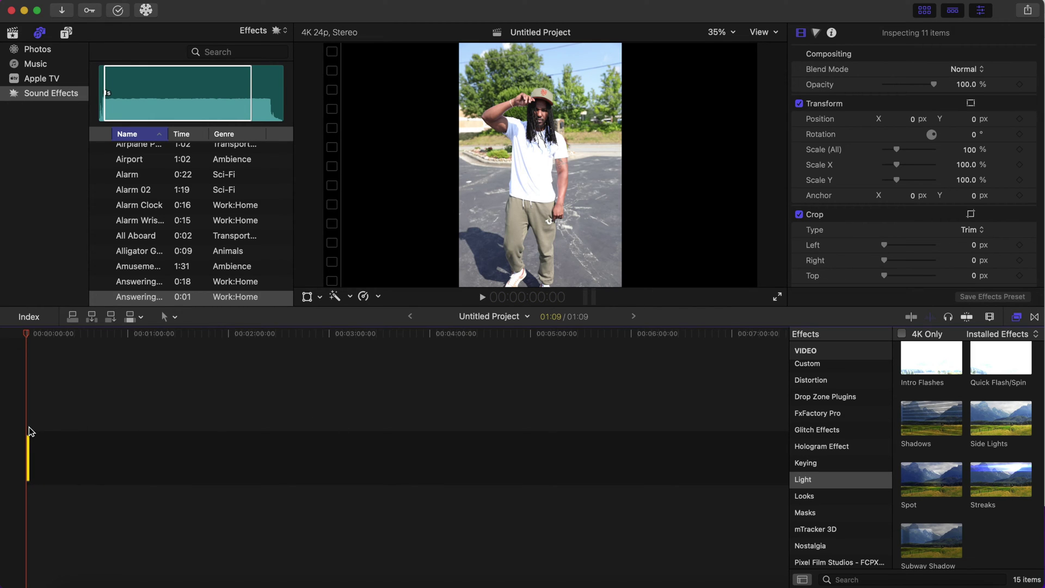
# - Play the shortened 01:09 photo sequence, then reselect all the photo clips
pyautogui.press('space')
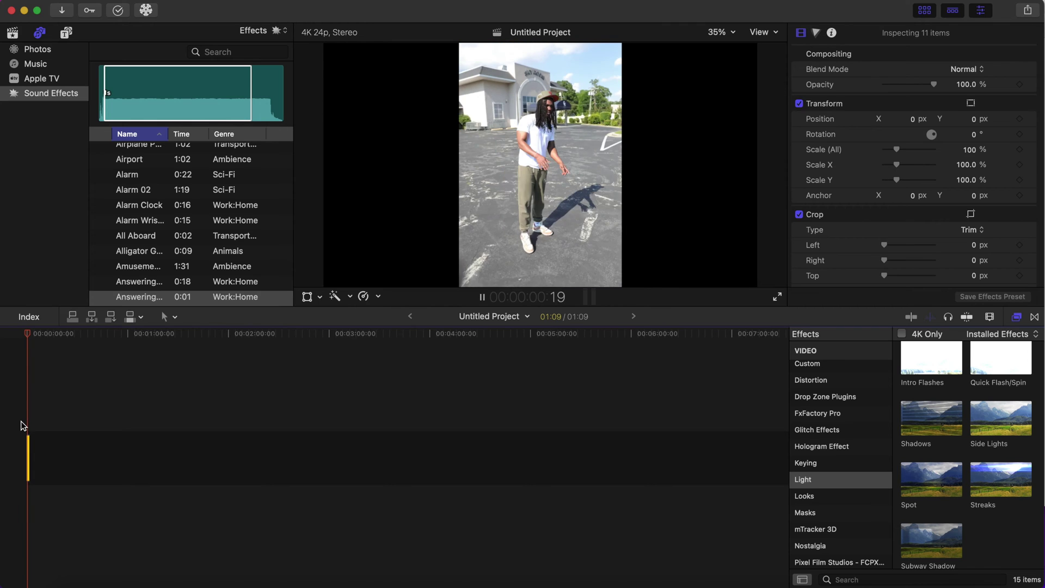
pyautogui.click(21, 425)
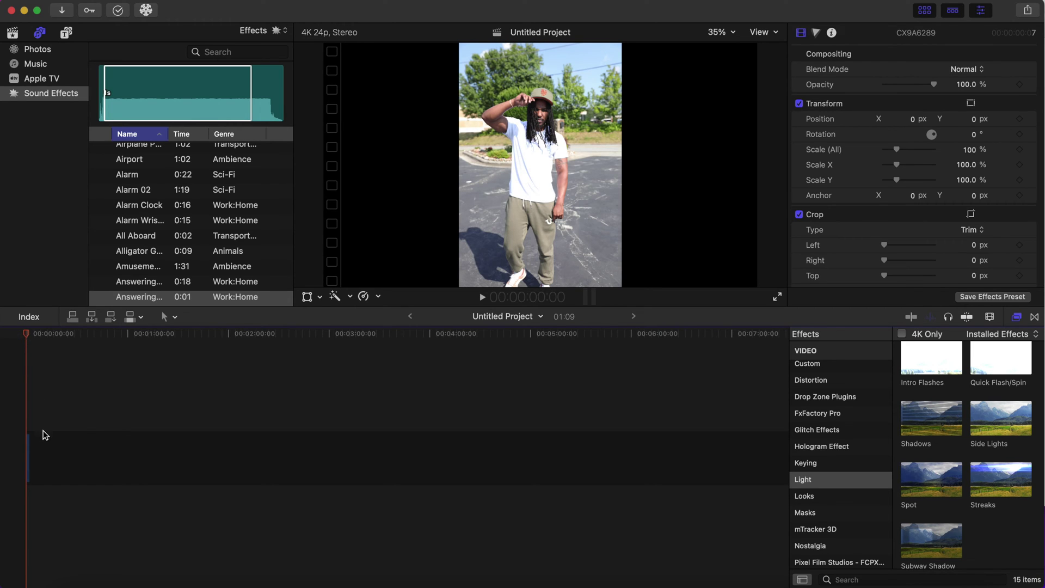
pyautogui.moveTo(52, 446); pyautogui.dragTo(2, 448)
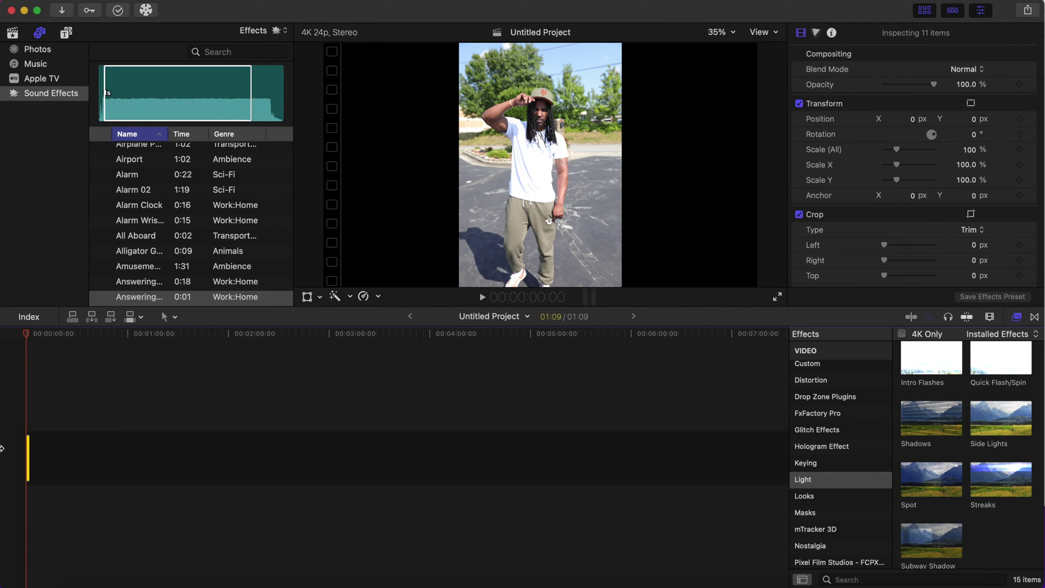
# - Make the photos a compound clip with Option+G, scale it to 279%, Position Y −925.7 px
pyautogui.hotkey('alt', 'g')
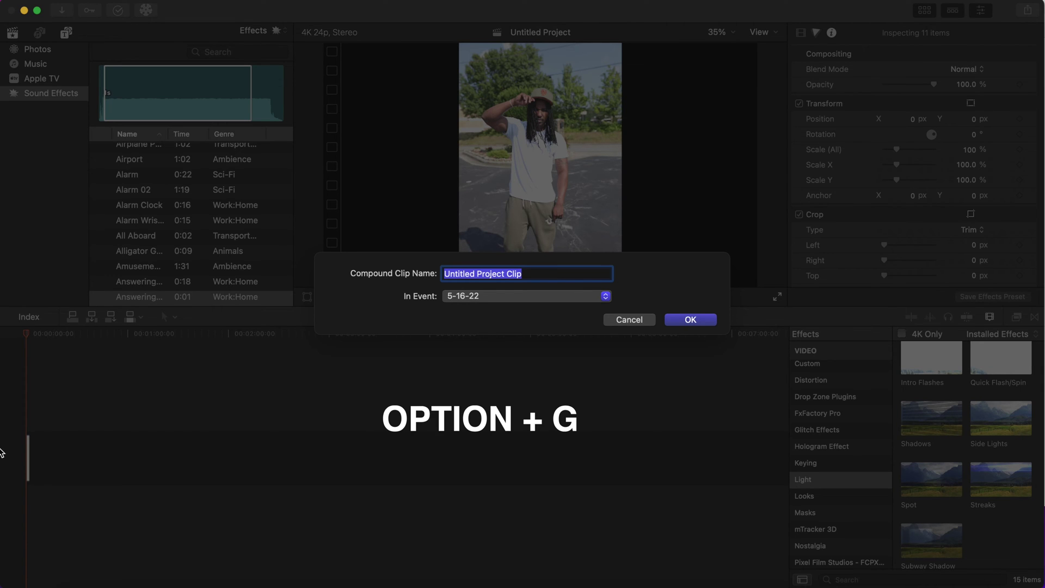
pyautogui.press('Return')
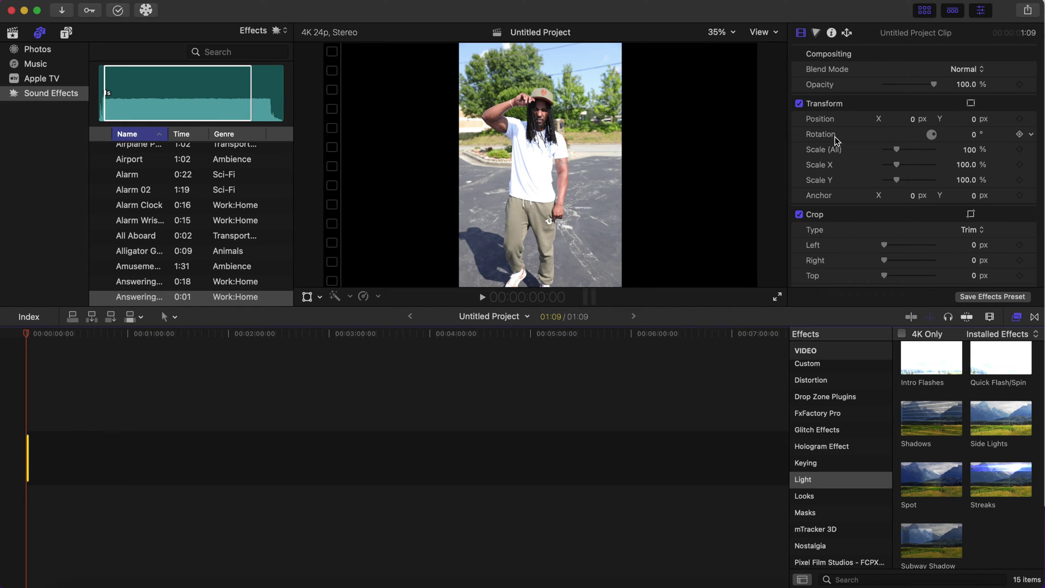
pyautogui.moveTo(898, 151); pyautogui.dragTo(919, 165)
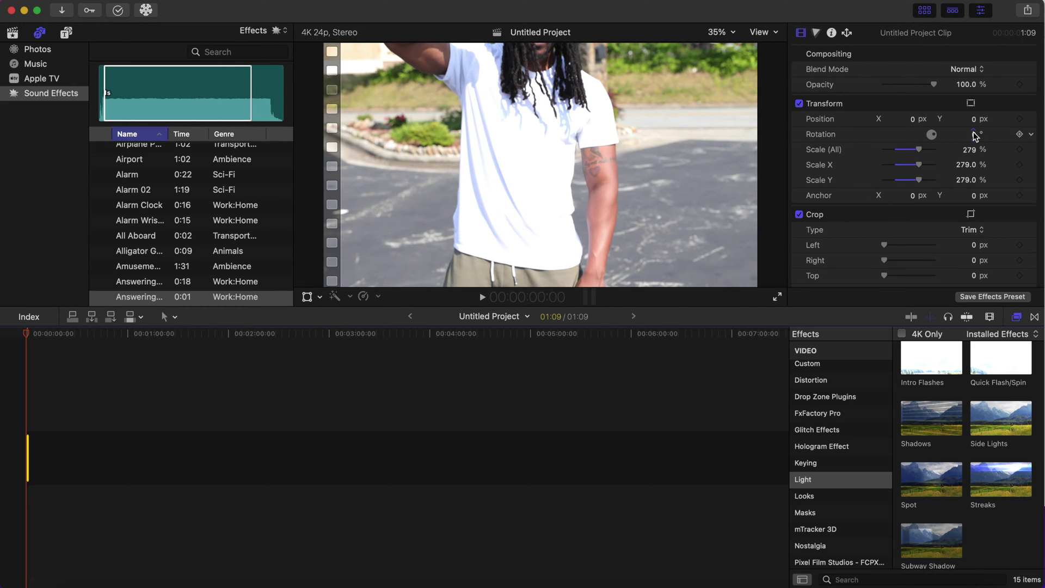
pyautogui.moveTo(975, 121); pyautogui.dragTo(975, 262)
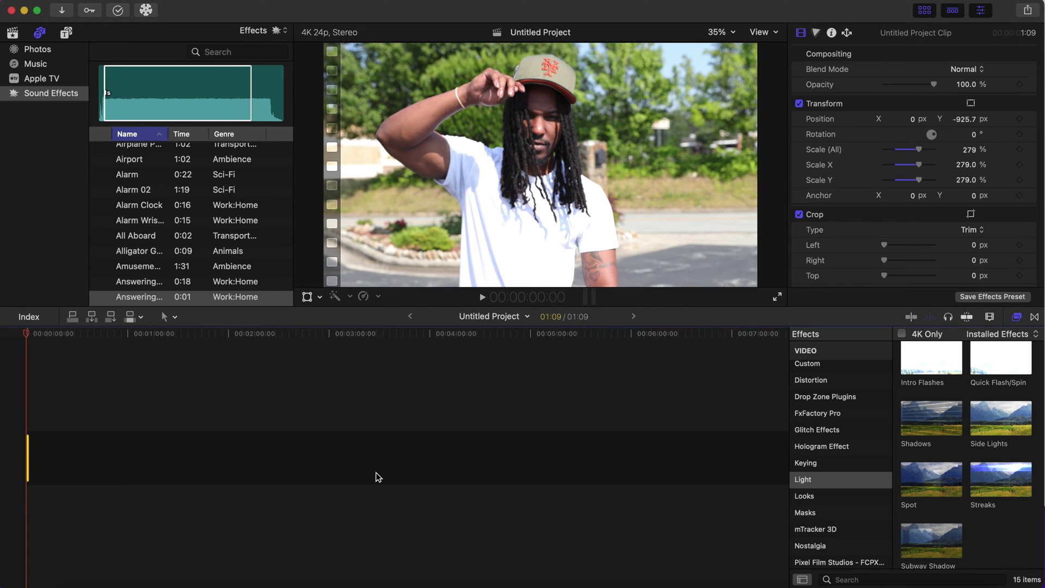
# - Show the Light effects category, try dropping Streaks on the compound clip, and zoom the timeline in
pyautogui.click(834, 385)
pyautogui.scroll(3, 833, 389)
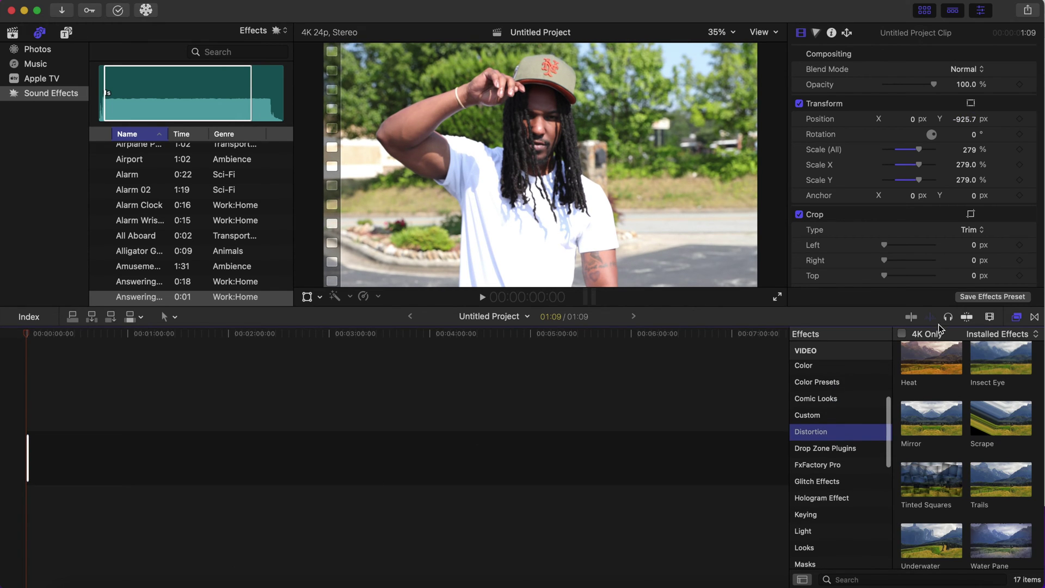
pyautogui.scroll(-3, 851, 430)
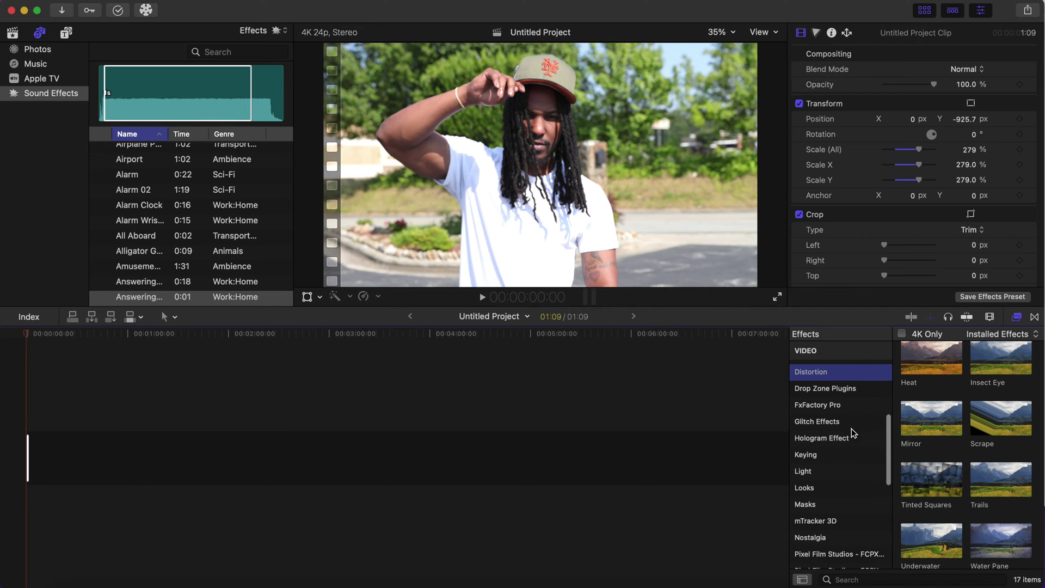
pyautogui.click(829, 470)
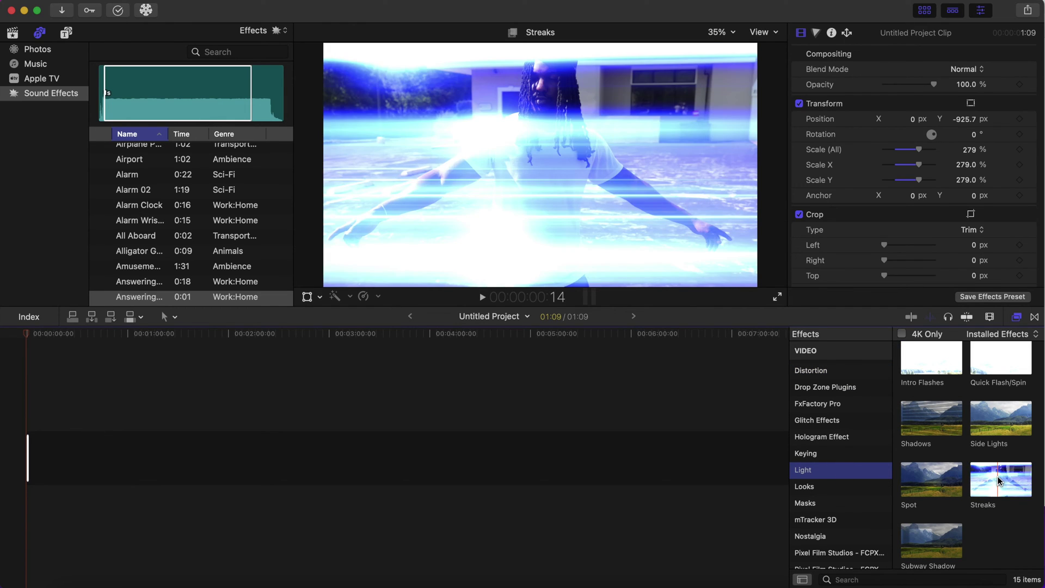
pyautogui.moveTo(999, 481)
pyautogui.mouseDown()
pyautogui.moveTo(465, 441)
pyautogui.moveTo(25, 460)
pyautogui.mouseUp()
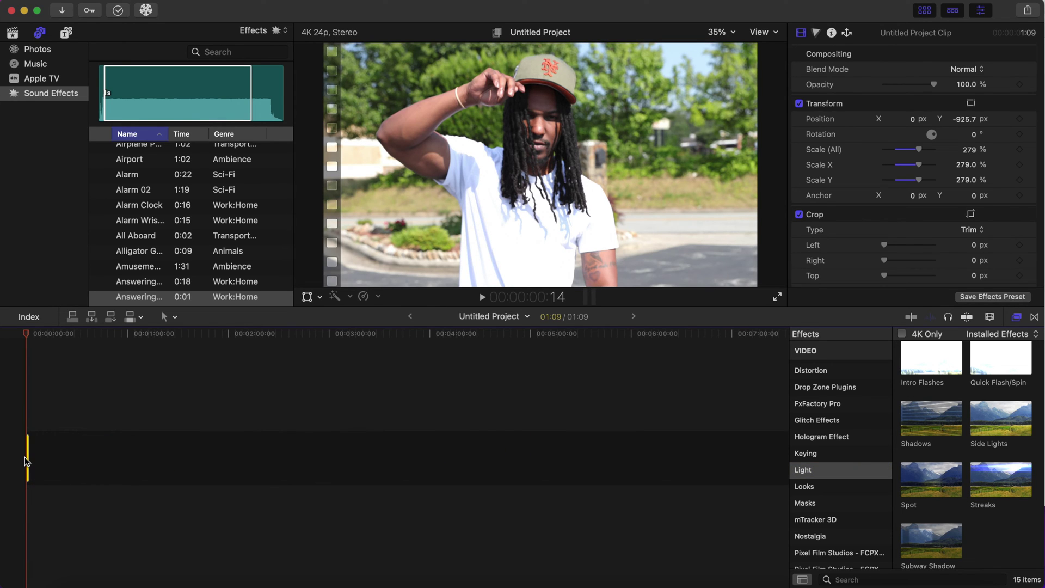
pyautogui.hotkey('shift', 'z')
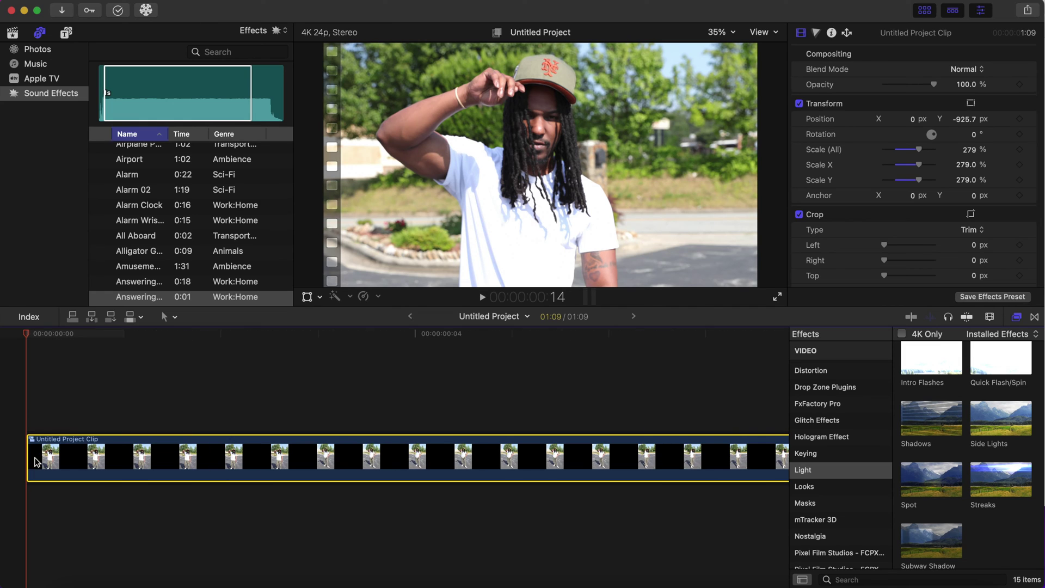
# - Apply Streaks to the project clip with Glow 28.87 and Amount 35.13, then preview it
pyautogui.moveTo(1017, 471)
pyautogui.mouseDown()
pyautogui.moveTo(625, 435)
pyautogui.moveTo(605, 447)
pyautogui.mouseUp()
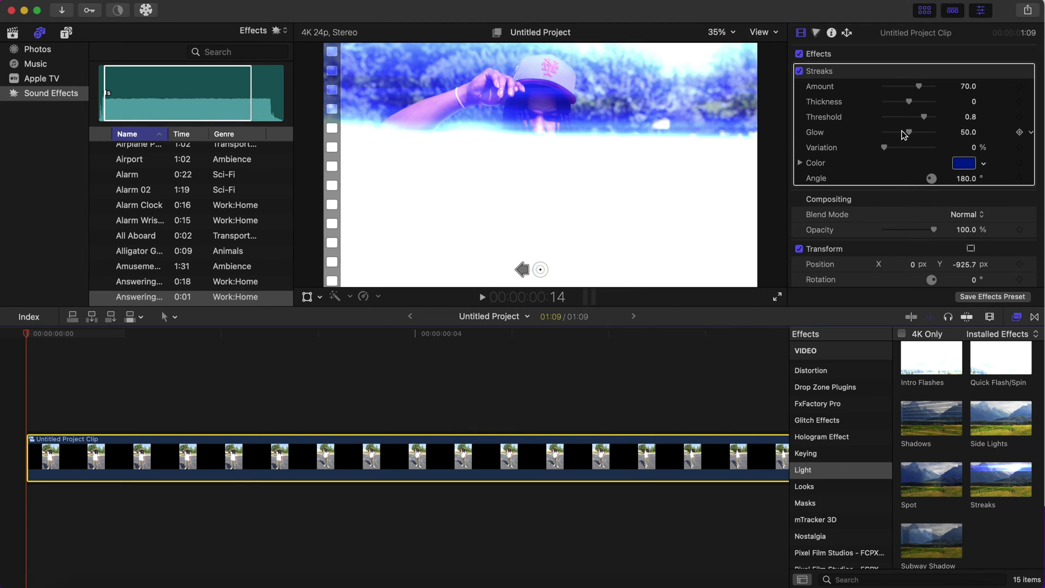
pyautogui.moveTo(909, 134); pyautogui.dragTo(899, 136)
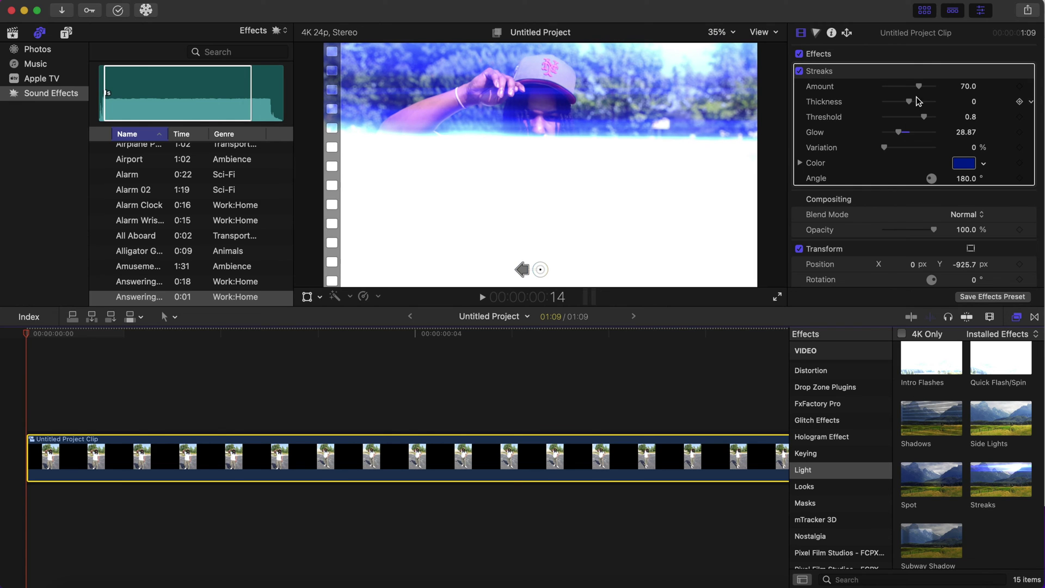
pyautogui.moveTo(918, 87); pyautogui.dragTo(902, 101)
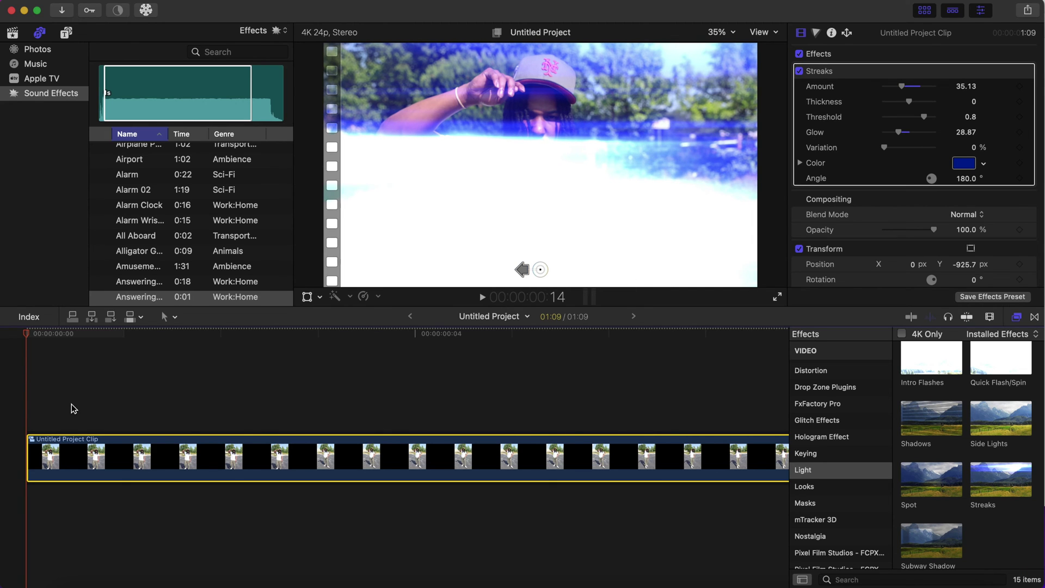
pyautogui.press('space')
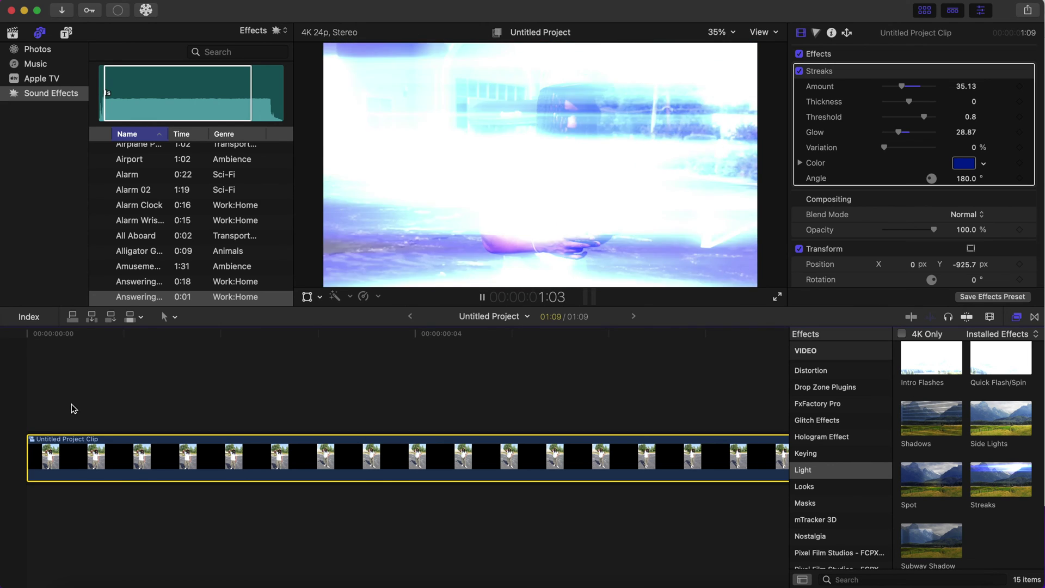
pyautogui.click(73, 408)
pyautogui.click(24, 388)
# - Change the Streaks colour from blue to red and preview the result from the start
pyautogui.click(140, 451)
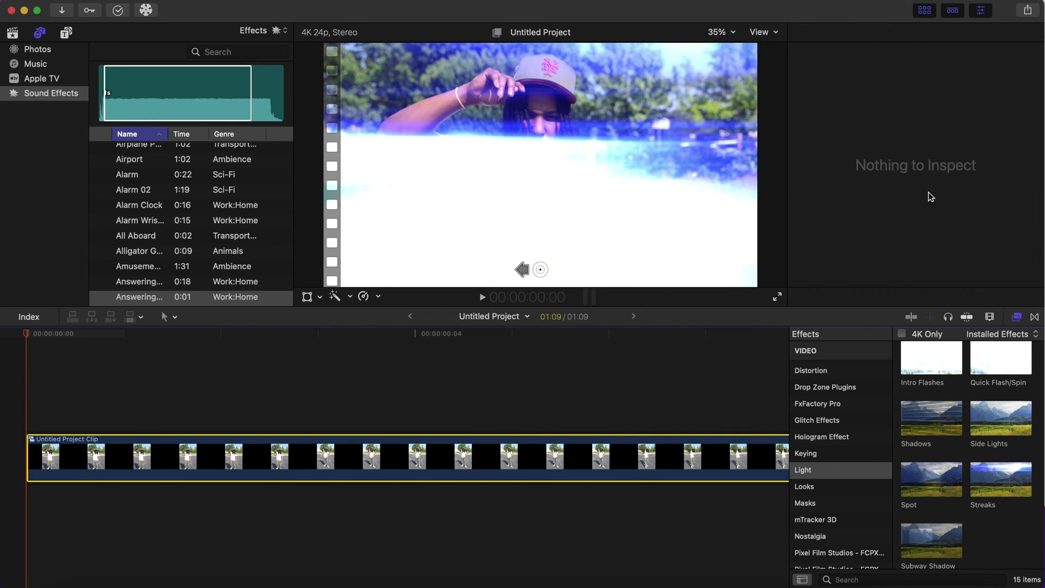
pyautogui.click(956, 195)
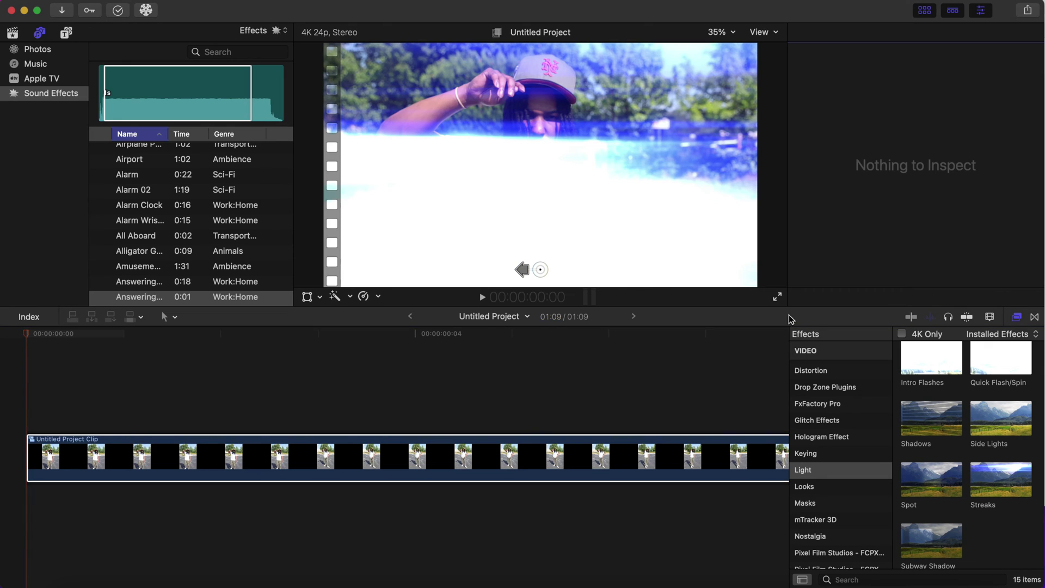
pyautogui.click(643, 467)
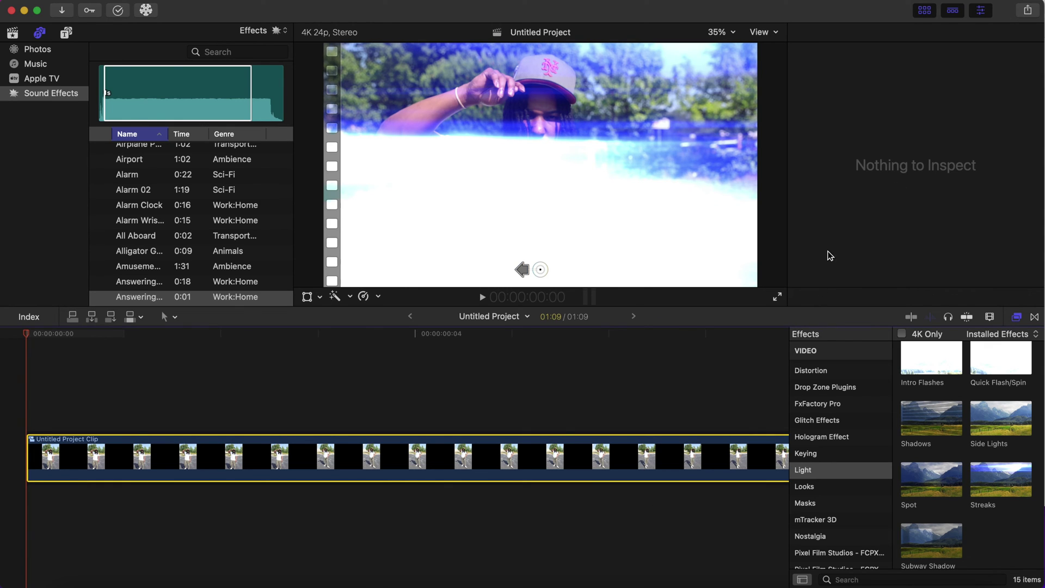
pyautogui.click(457, 473)
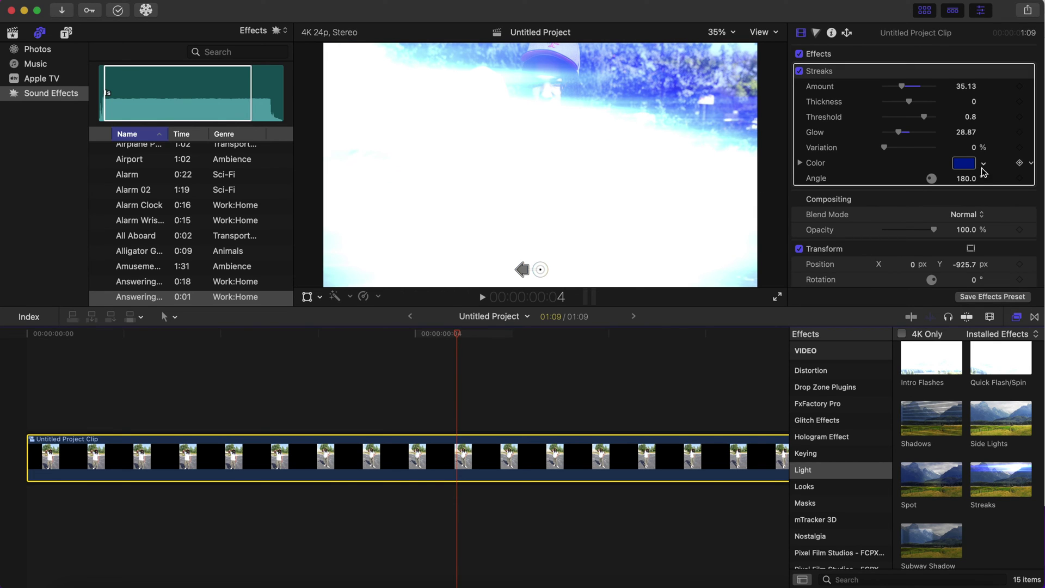
pyautogui.click(983, 163)
pyautogui.moveTo(979, 182)
pyautogui.mouseDown()
pyautogui.moveTo(964, 237)
pyautogui.moveTo(972, 181)
pyautogui.mouseUp()
pyautogui.click(517, 300)
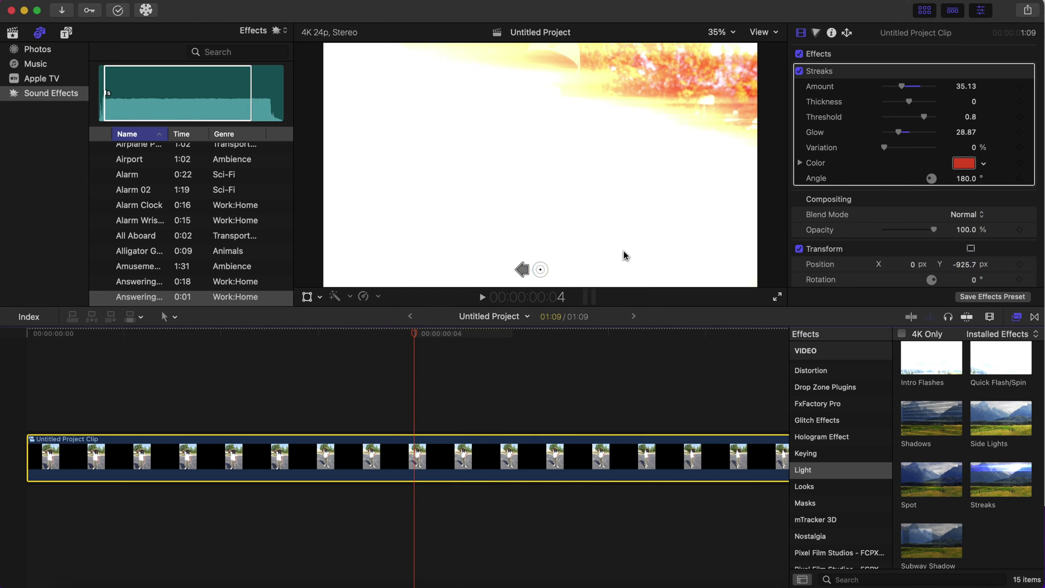
pyautogui.click(19, 393)
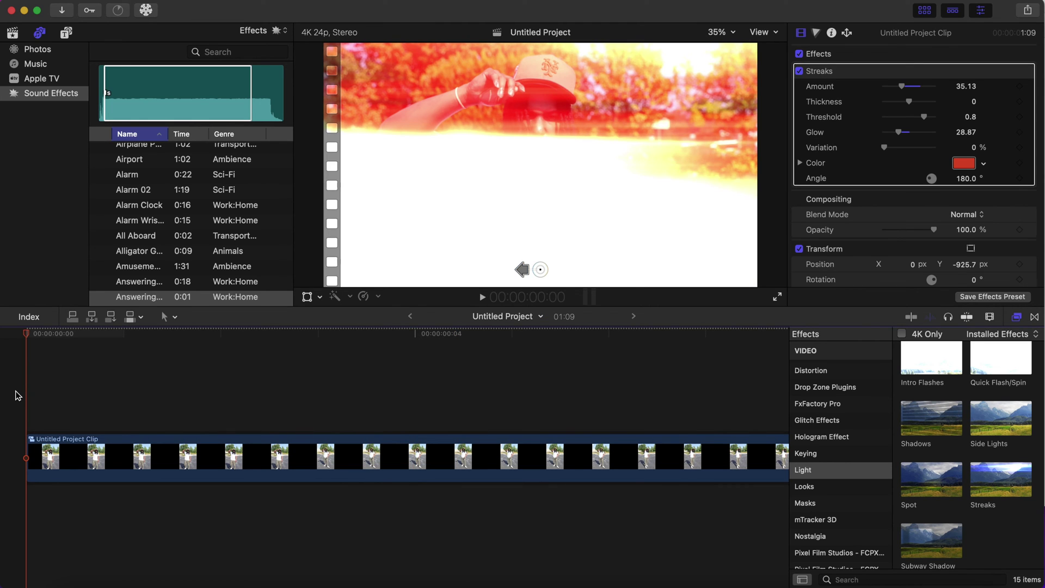
pyautogui.press('space')
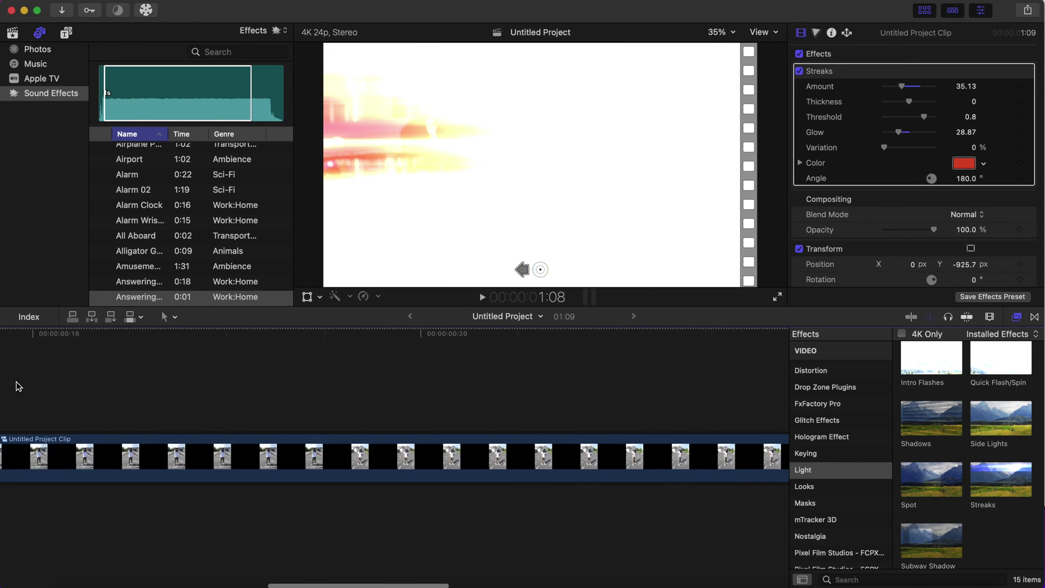
pyautogui.press('Home')
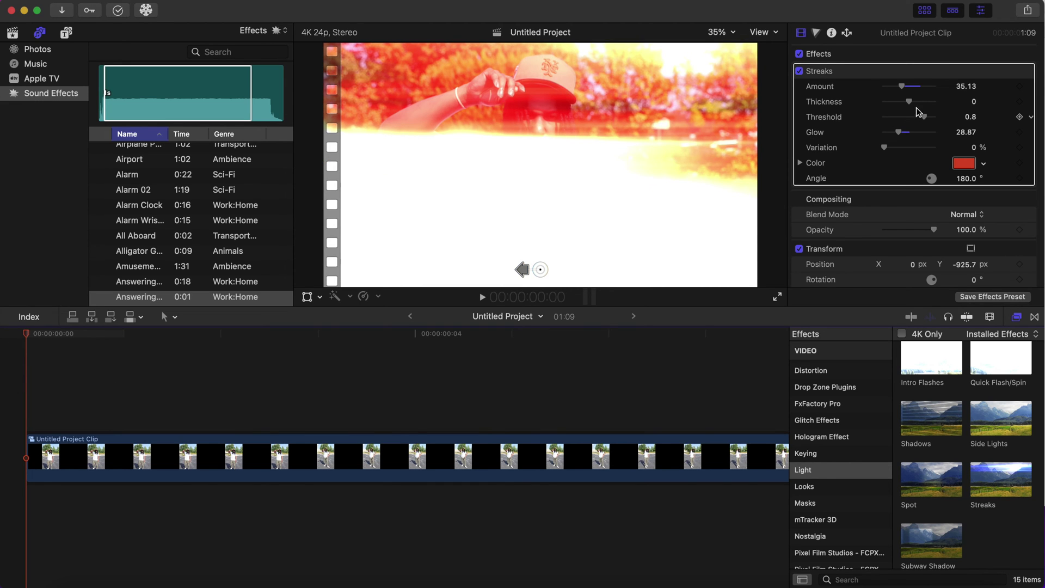
# - Thin the streaks, raise Threshold to 0.85, and add the red film-leader clip above
pyautogui.moveTo(912, 103); pyautogui.dragTo(906, 105)
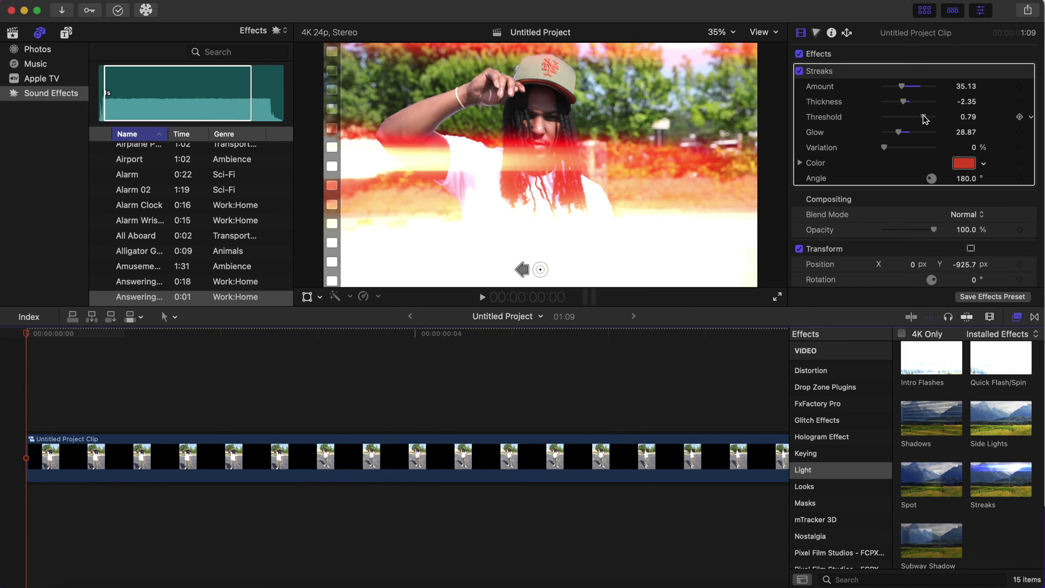
pyautogui.moveTo(923, 120); pyautogui.dragTo(928, 120)
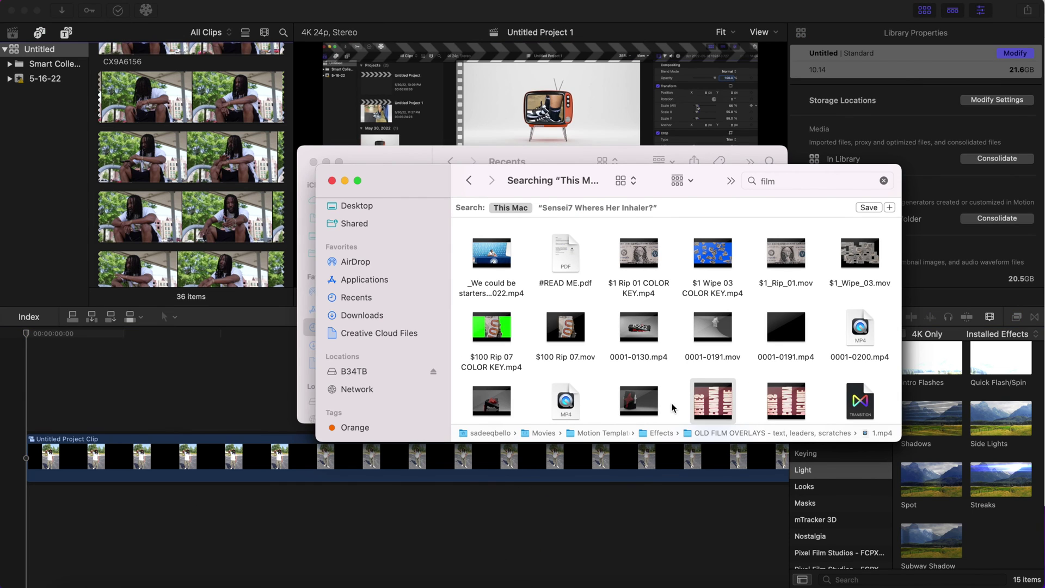
pyautogui.moveTo(710, 404); pyautogui.dragTo(107, 357)
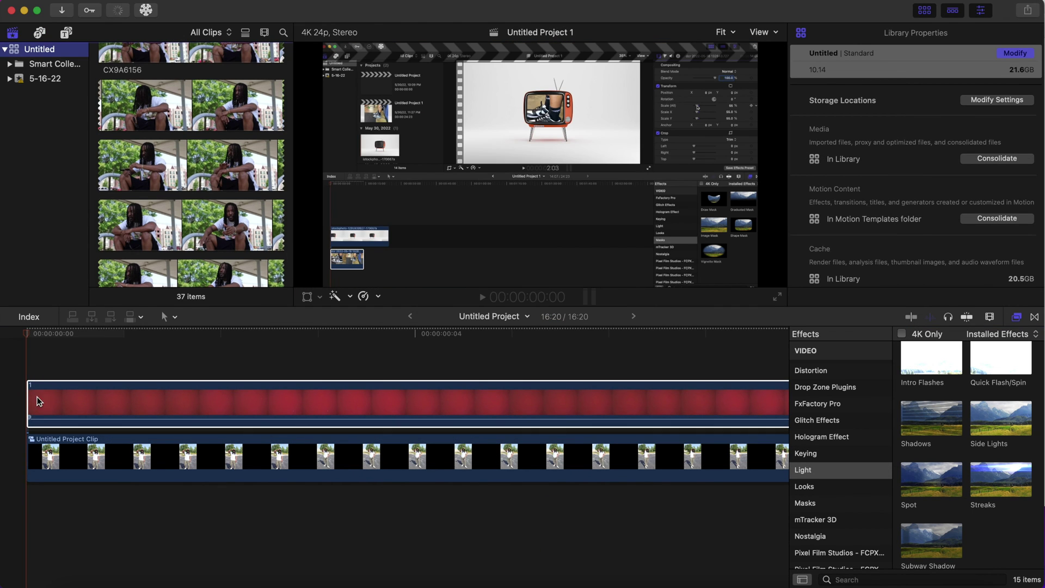
# - Trim the leader clip's start and park the playhead at the cut point near 6 seconds
pyautogui.moveTo(30, 396); pyautogui.dragTo(430, 390)
pyautogui.hotkey('shift', 'z')
pyautogui.press('super+minus')
pyautogui.press('super+minus')
pyautogui.press('super+minus')
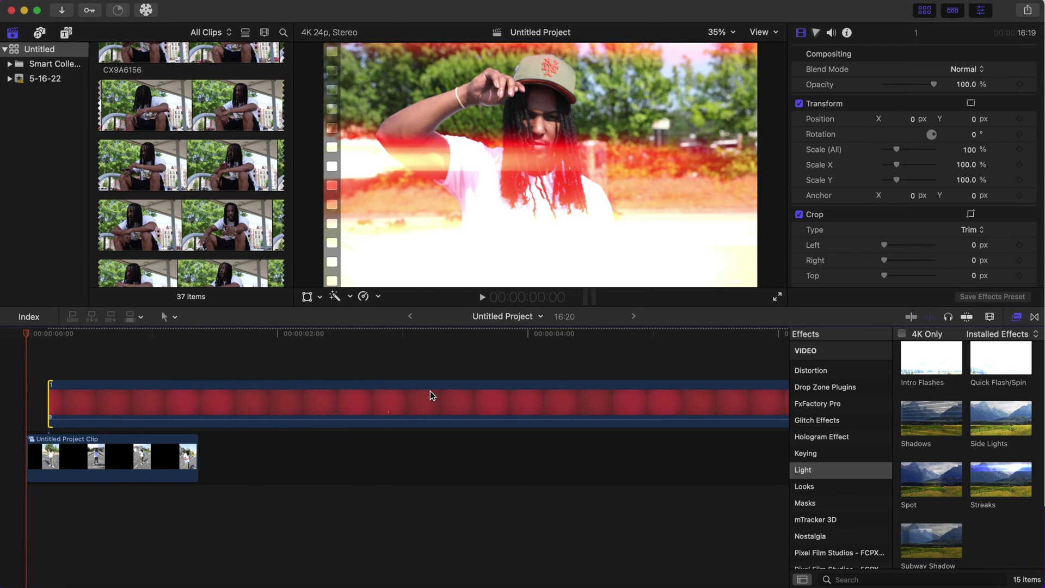
pyautogui.press('super+minus')
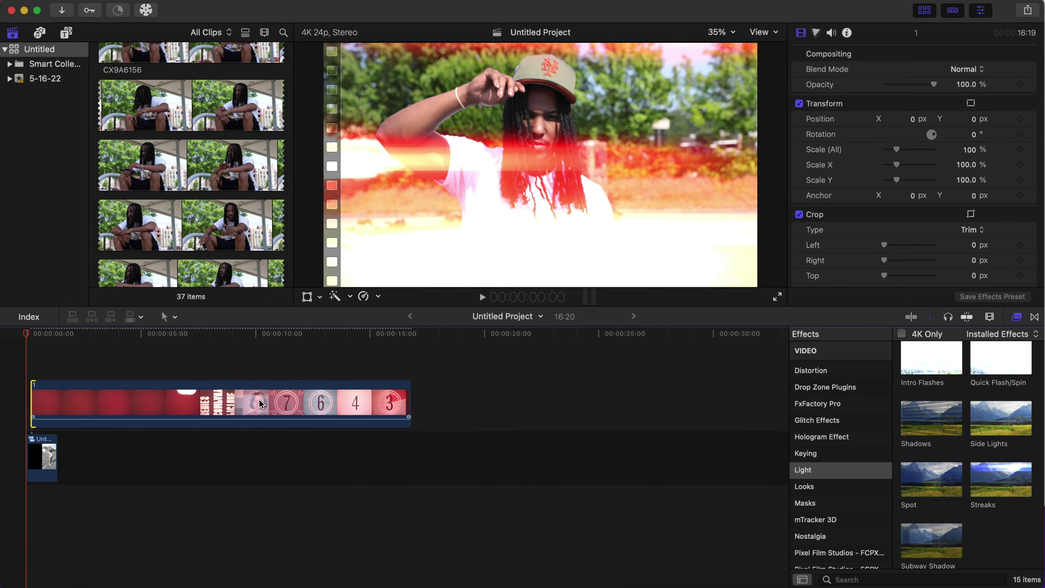
pyautogui.click(197, 375)
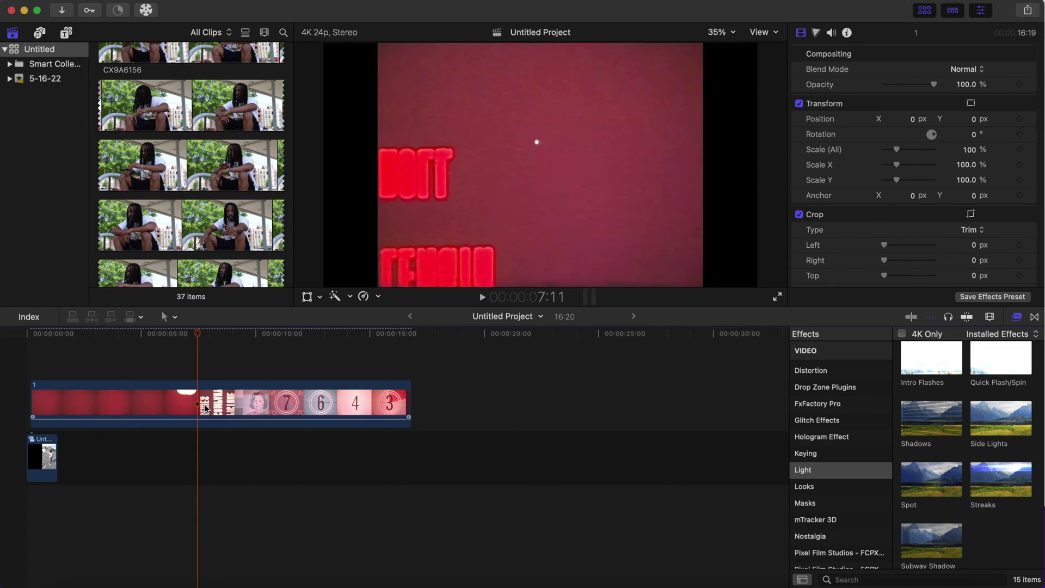
pyautogui.click(186, 374)
pyautogui.click(176, 371)
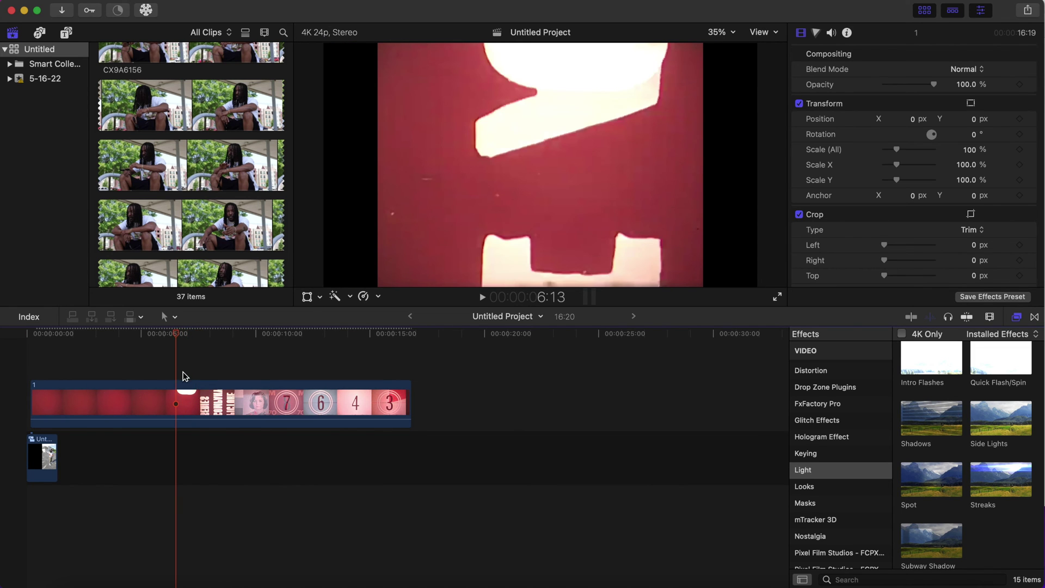
pyautogui.press('Left')
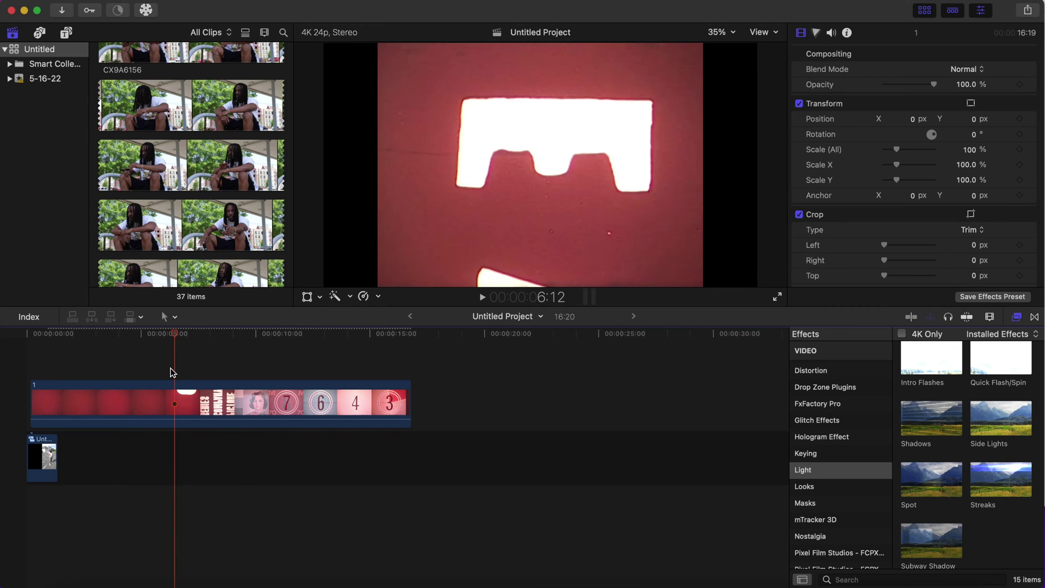
pyautogui.press('Left')
pyautogui.press('Left')
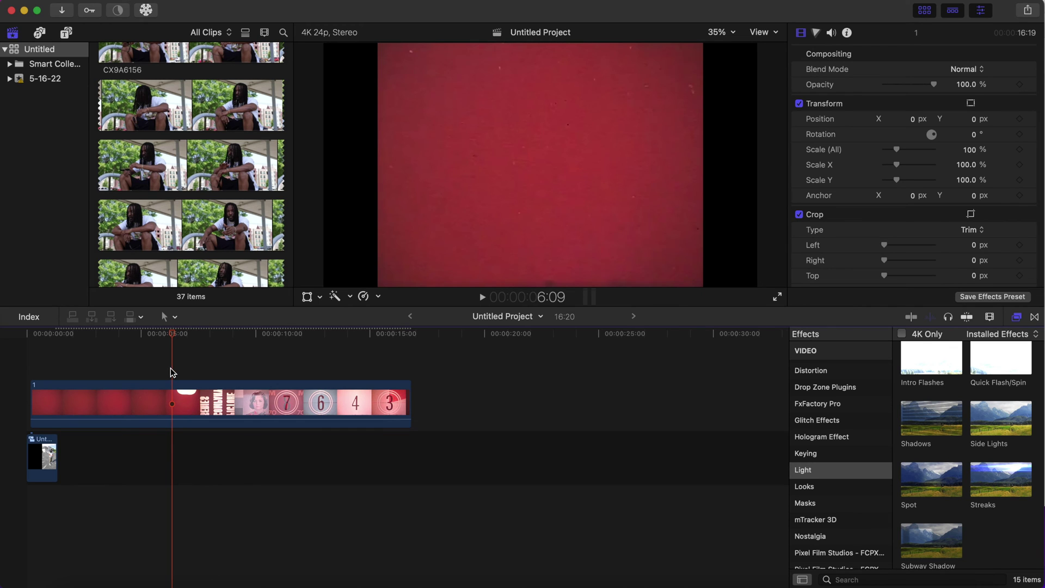
# - Split the leader, delete the first part, move the countdown to the start and trim it to 01:13
pyautogui.click(179, 401)
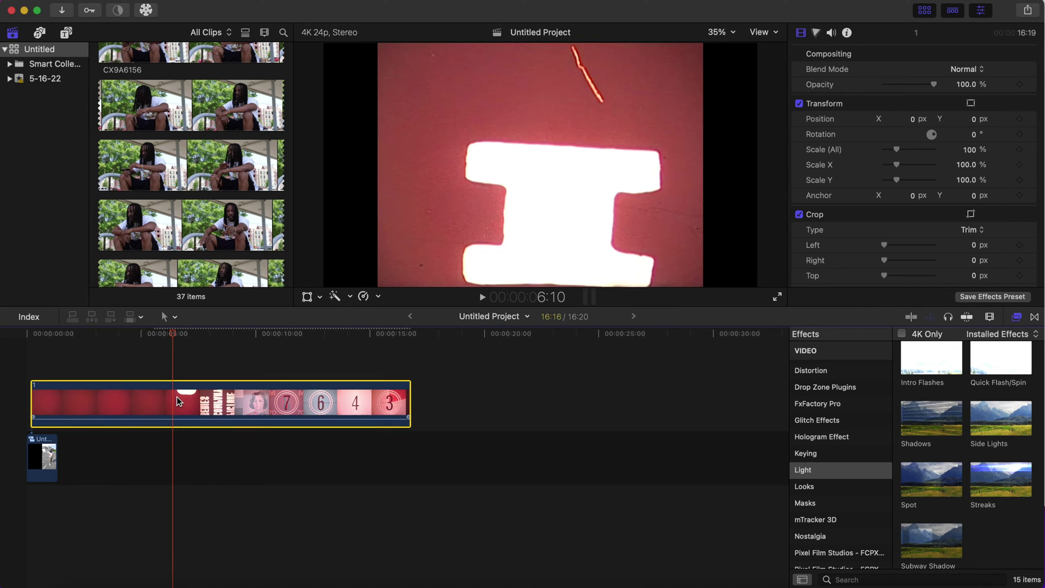
pyautogui.press('super+b')
pyautogui.press('Delete')
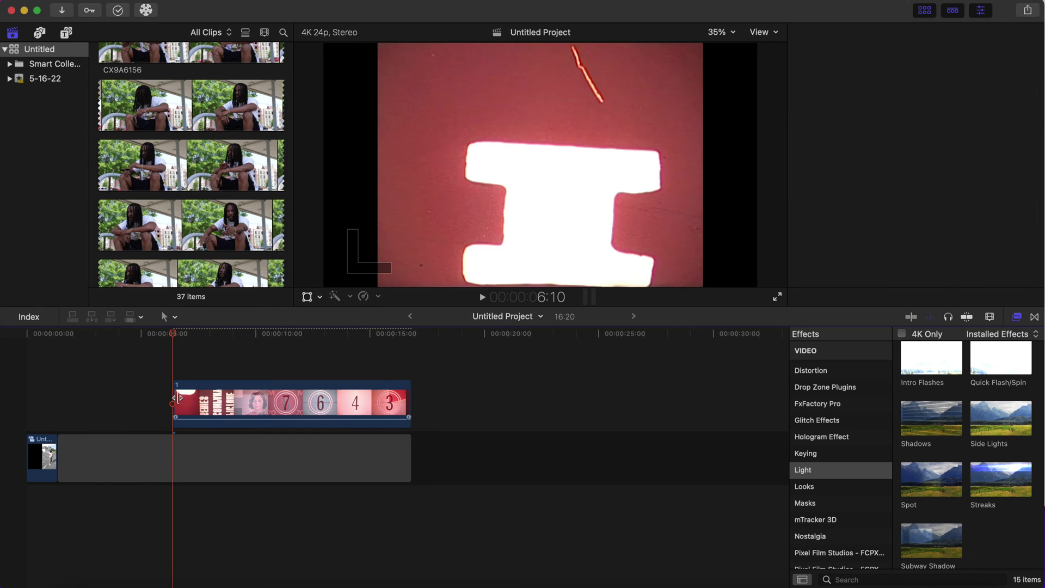
pyautogui.moveTo(179, 401); pyautogui.dragTo(33, 397)
pyautogui.click(83, 449)
pyautogui.moveTo(263, 395); pyautogui.dragTo(58, 412)
pyautogui.click(53, 414)
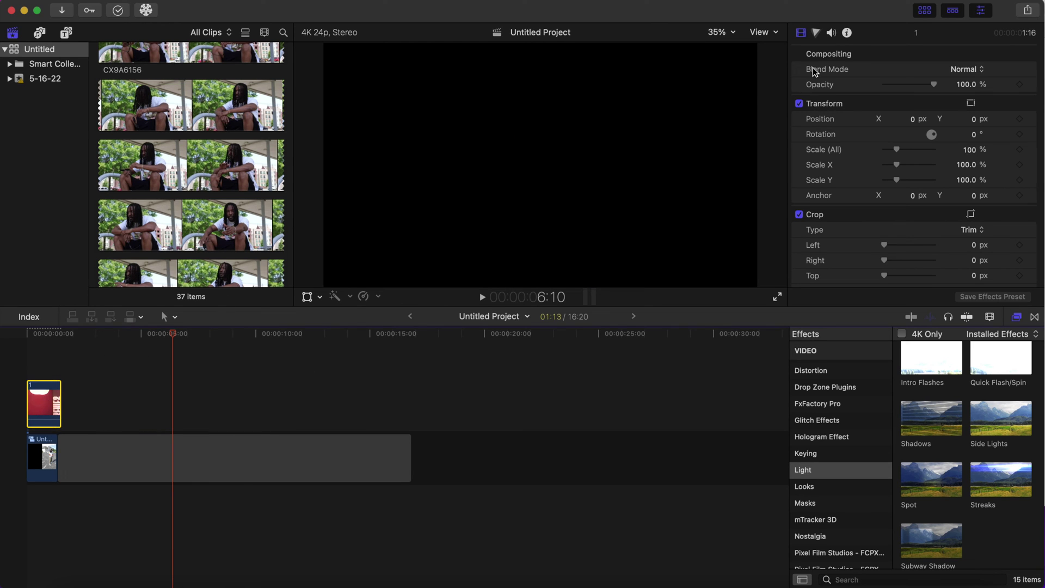
# - Give the countdown overlay Add blend mode and 136% scale, then preview from the start
pyautogui.click(831, 32)
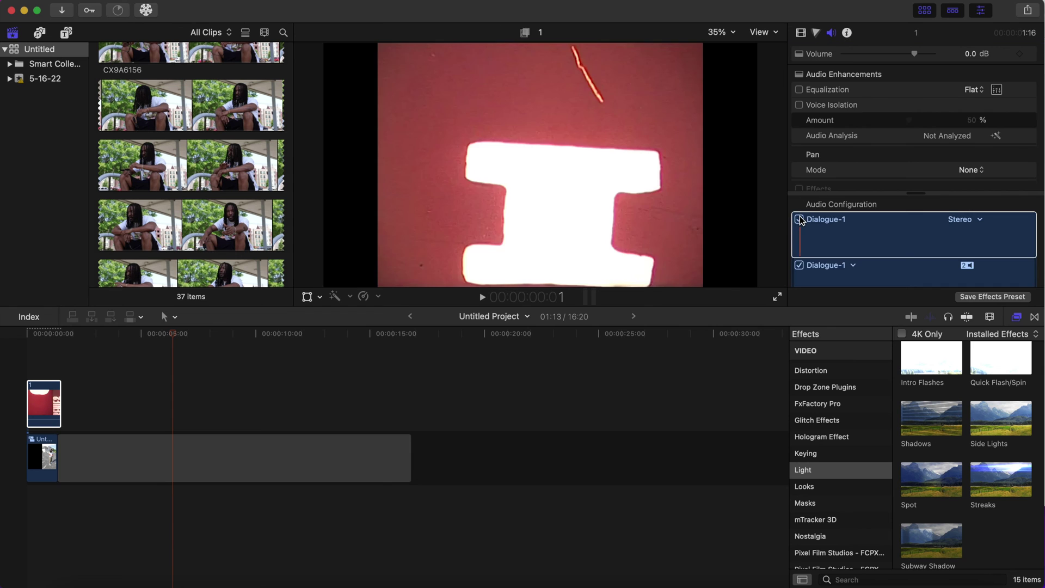
pyautogui.click(31, 361)
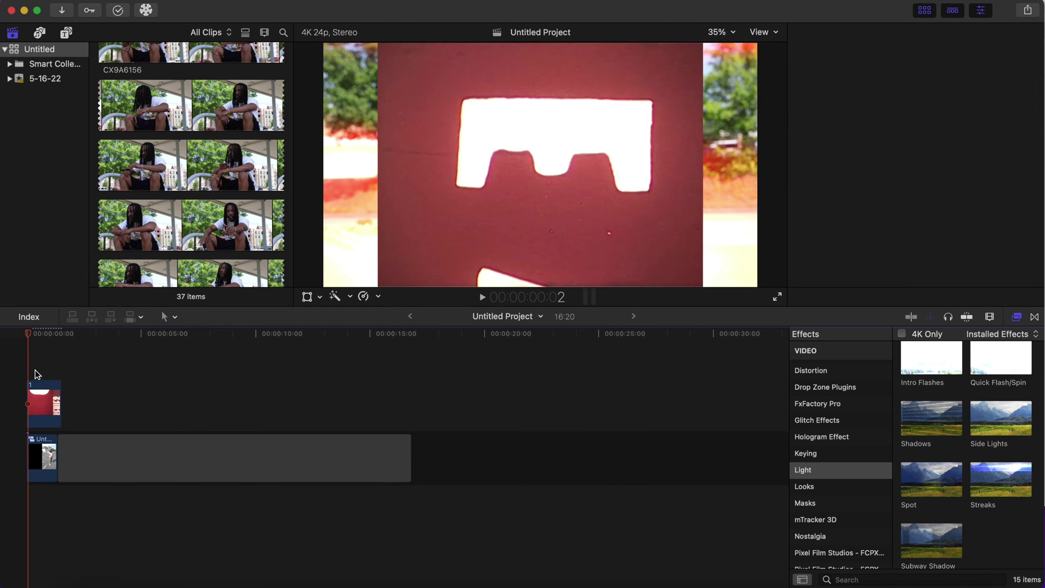
pyautogui.click(43, 396)
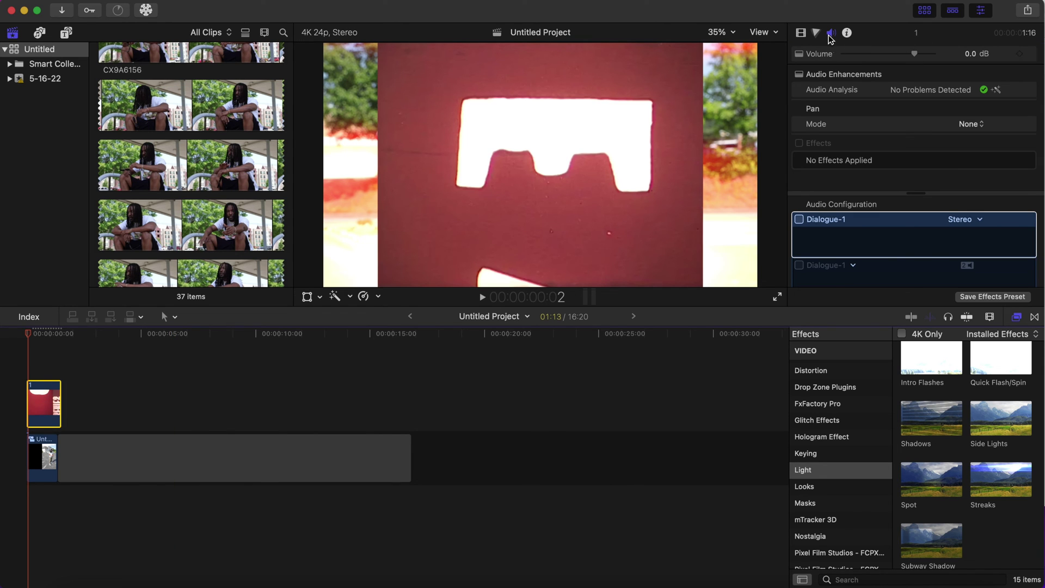
pyautogui.click(801, 33)
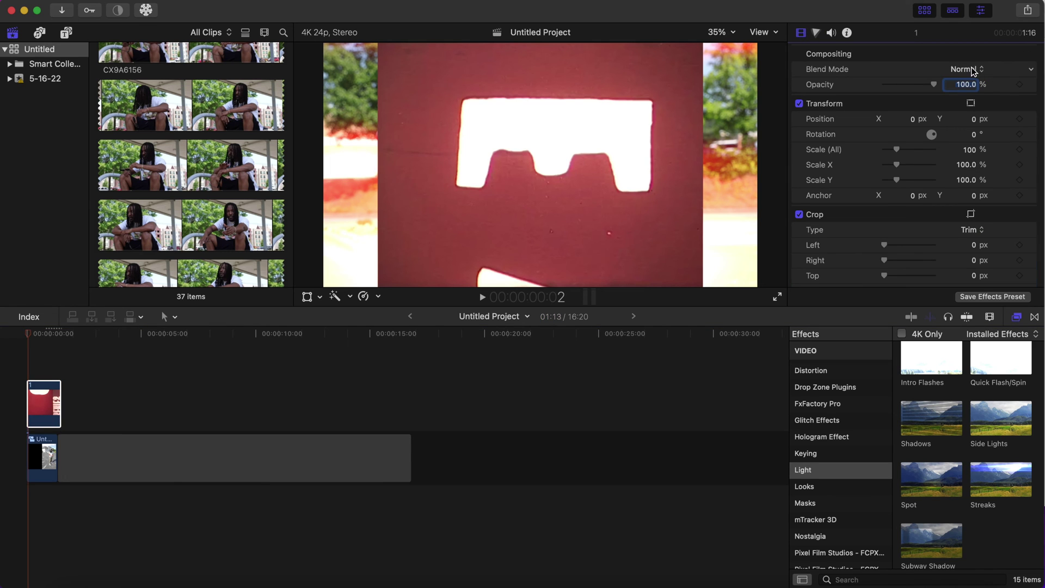
pyautogui.click(973, 69)
pyautogui.press('Escape')
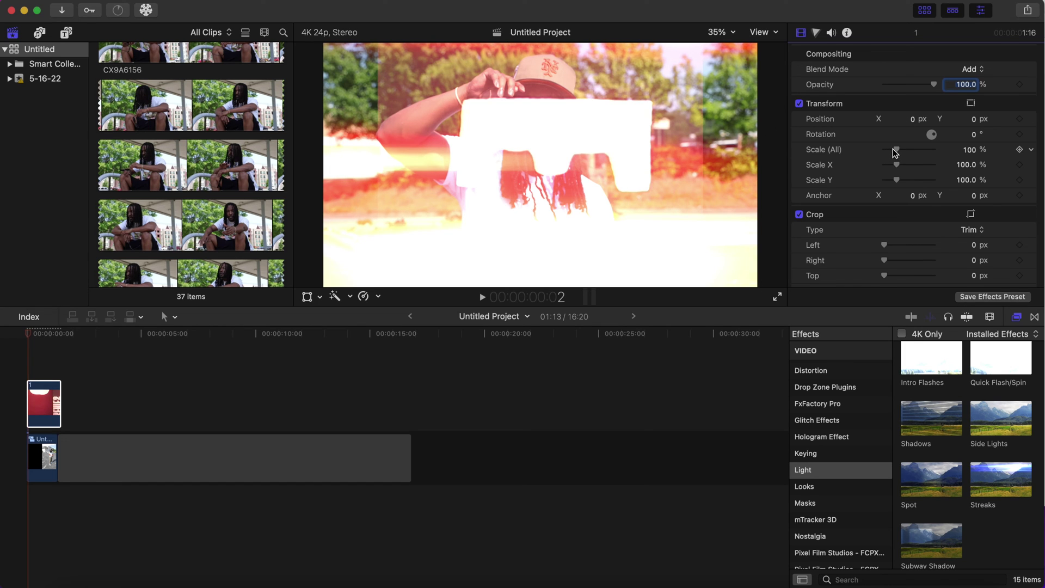
pyautogui.moveTo(895, 152); pyautogui.dragTo(898, 155)
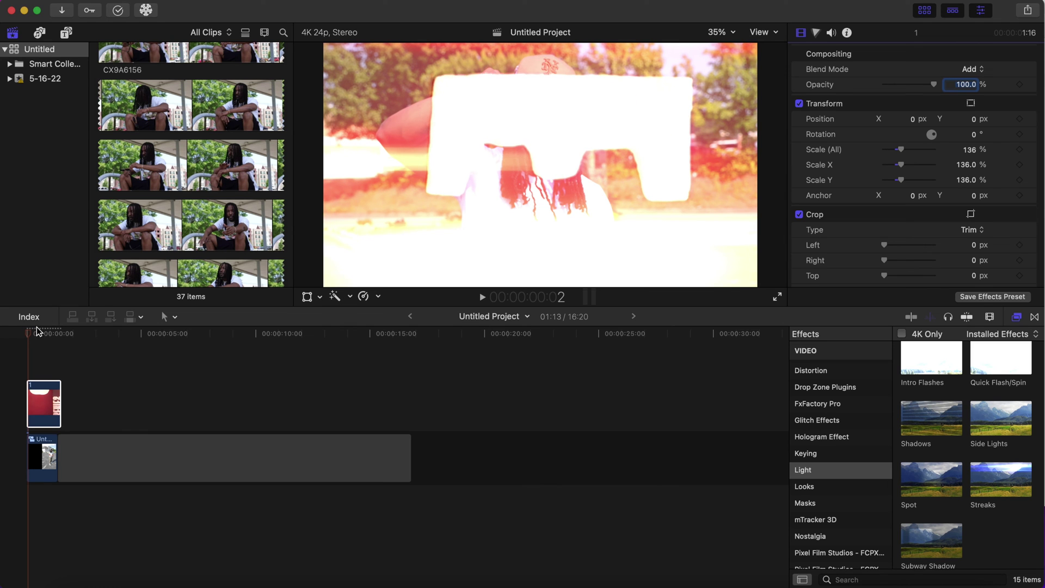
pyautogui.click(12, 338)
pyautogui.press('space')
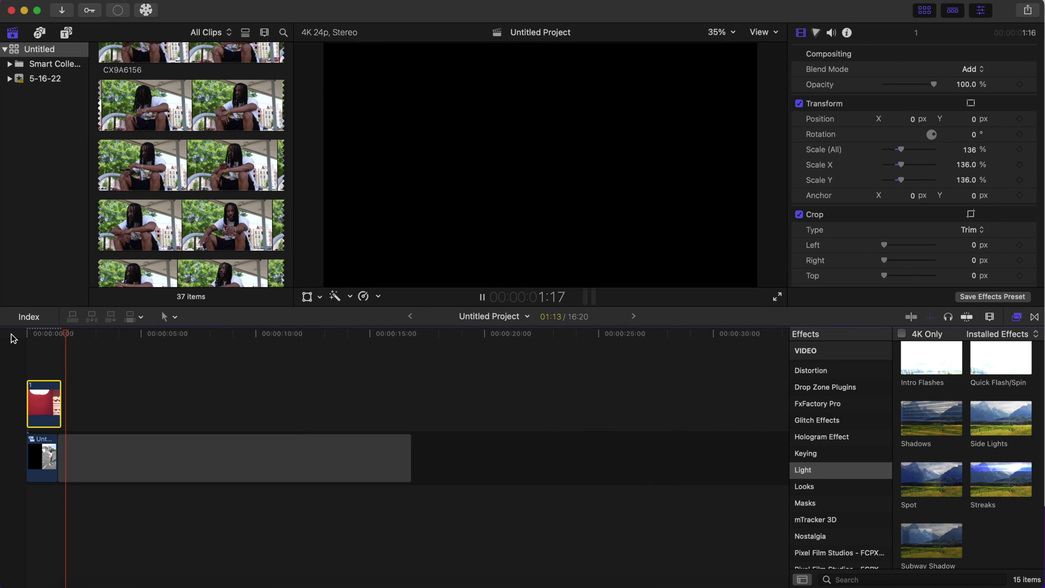
# - Delete the empty gap and extend the leader overlay's end to 01:16
pyautogui.press('space')
pyautogui.click(107, 447)
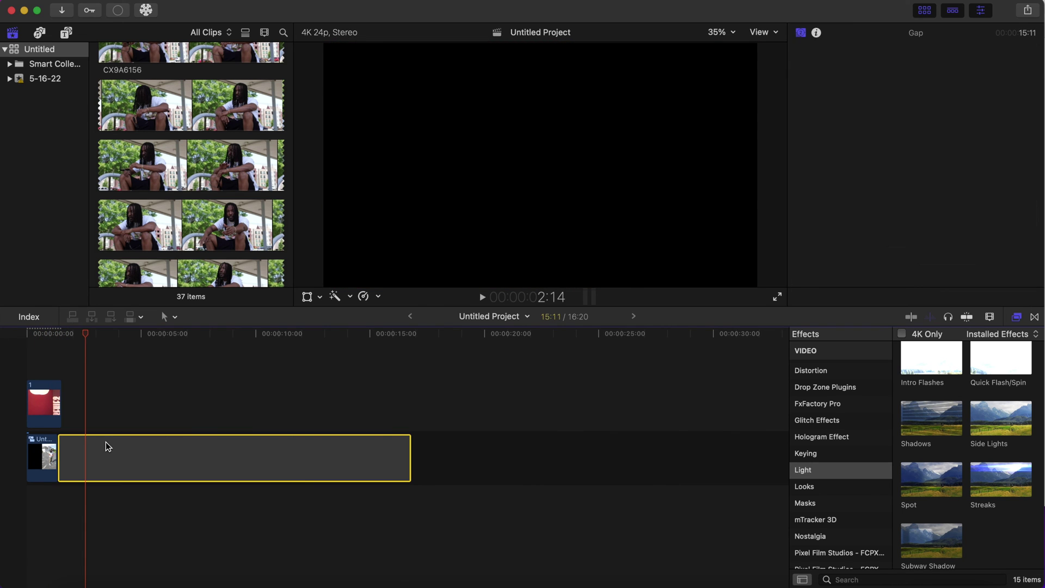
pyautogui.press('BackSpace')
pyautogui.moveTo(59, 402); pyautogui.dragTo(64, 404)
# - Play the edit from the start, then select the leader and the compound photo clip below
pyautogui.click(16, 363)
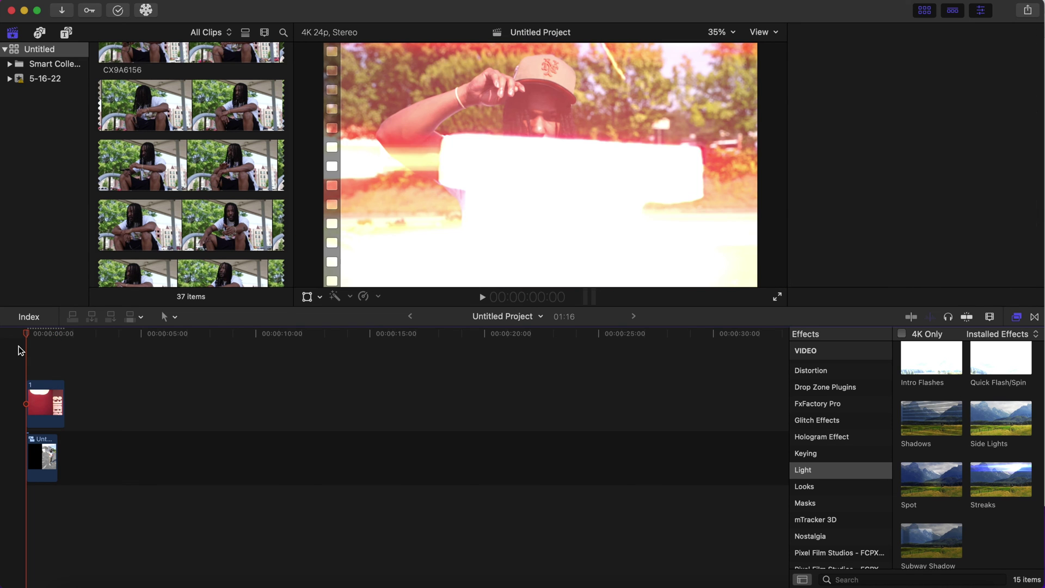
pyautogui.press('space')
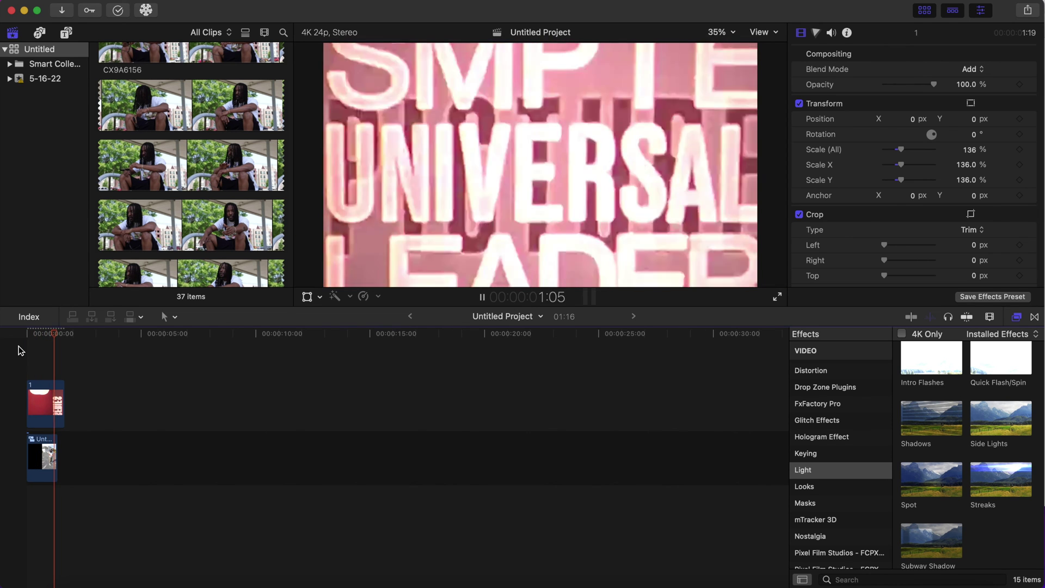
pyautogui.click(18, 350)
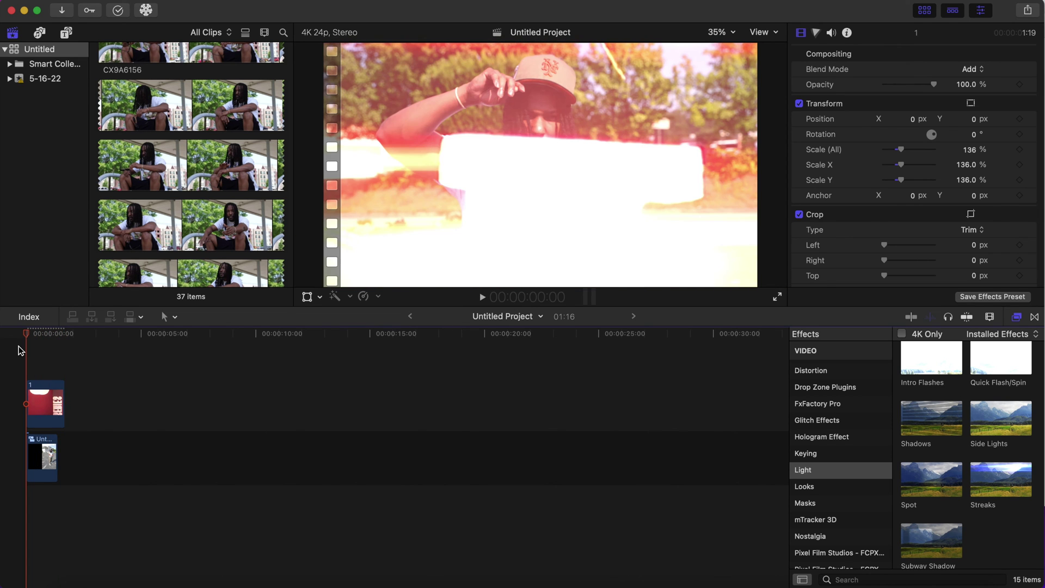
pyautogui.click(44, 405)
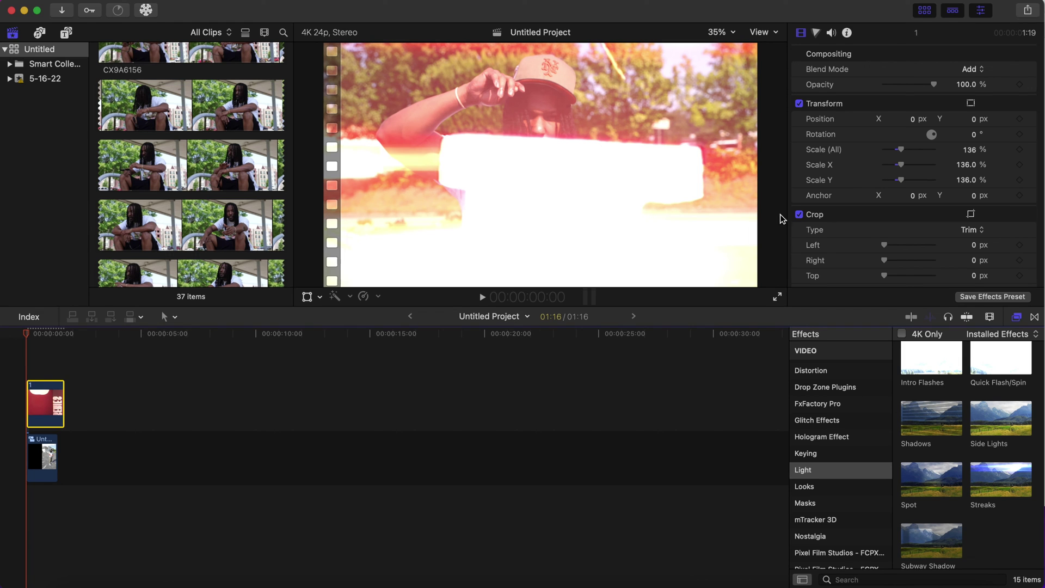
pyautogui.click(50, 454)
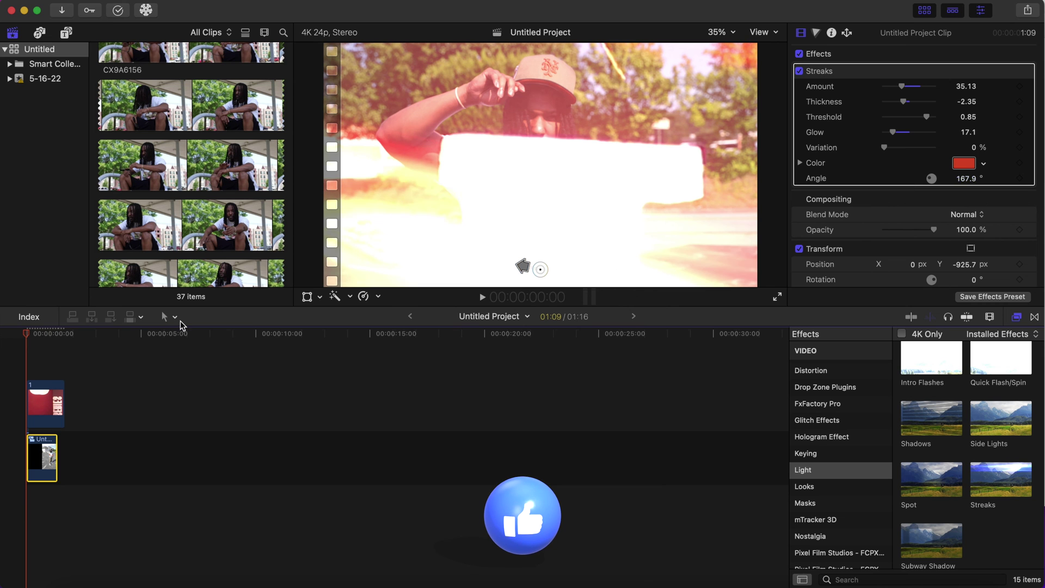
pyautogui.press('space')
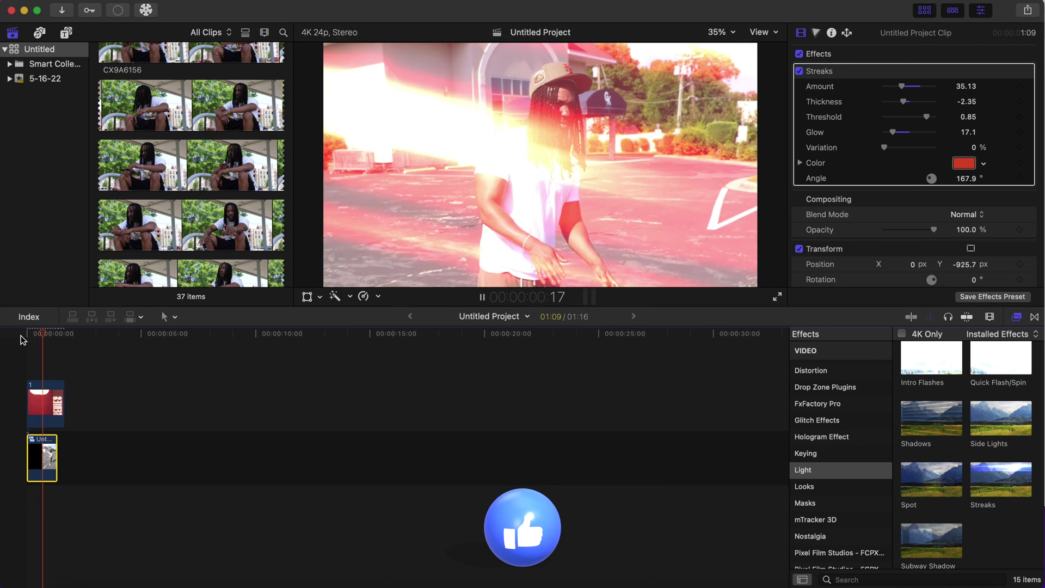
pyautogui.press('space')
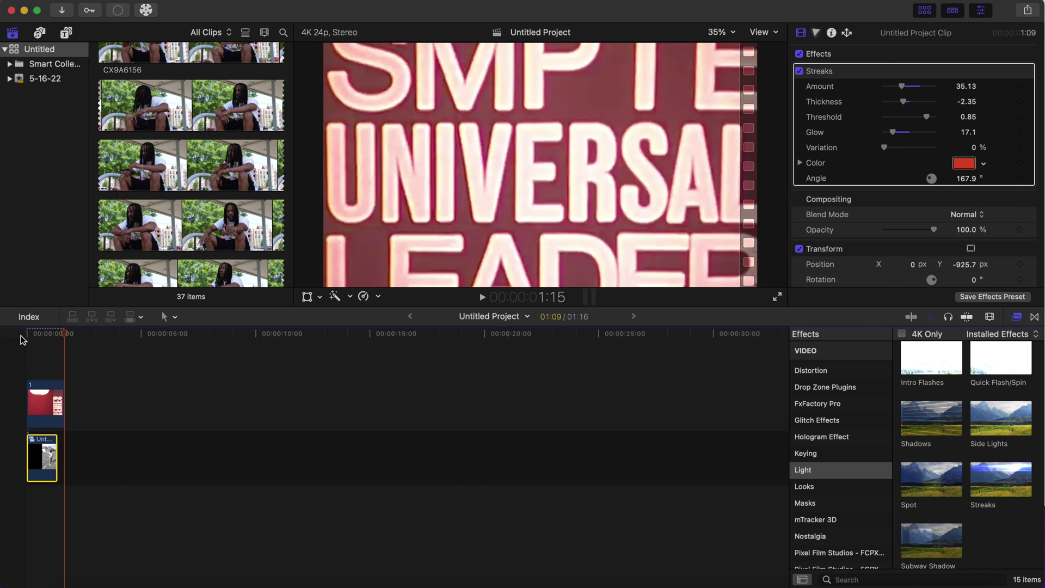
pyautogui.press('space')
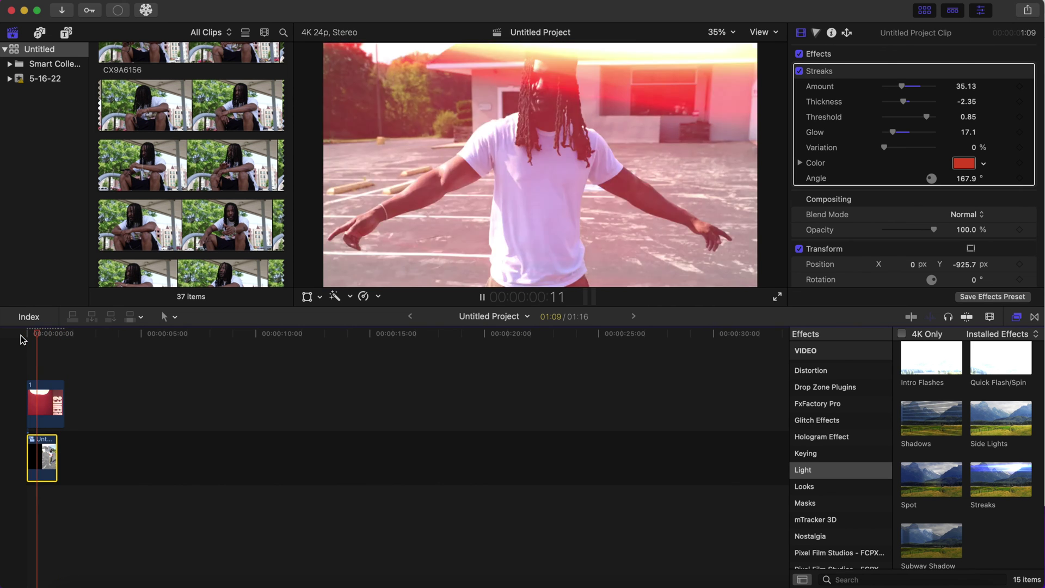
pyautogui.click(8, 355)
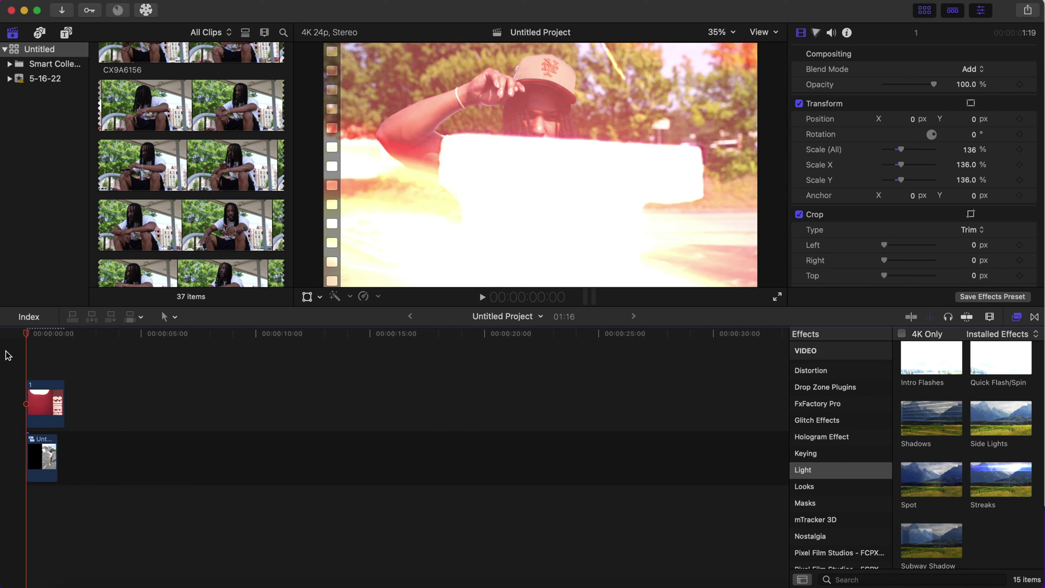
pyautogui.press('space')
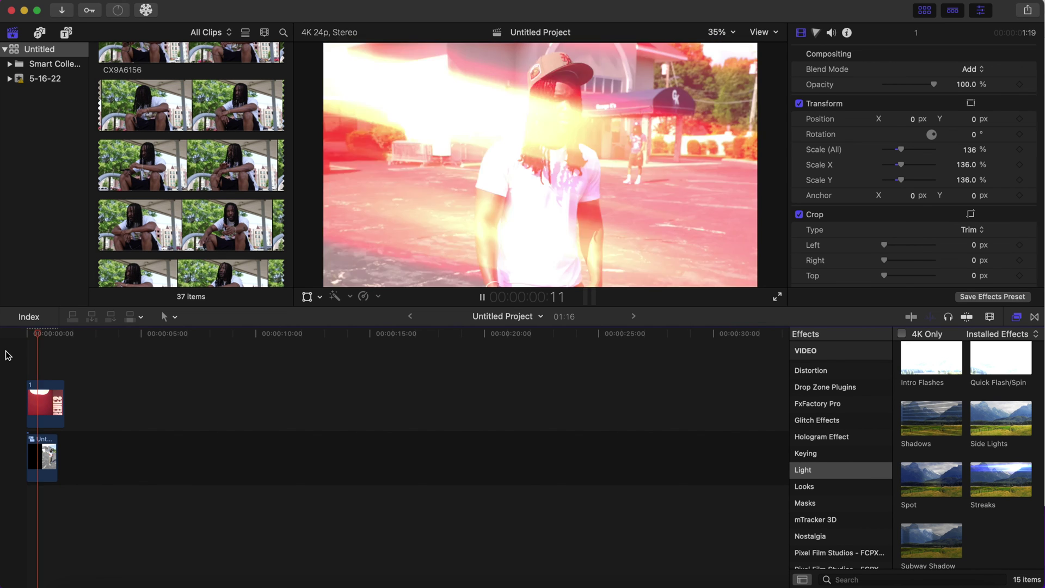
pyautogui.click(8, 356)
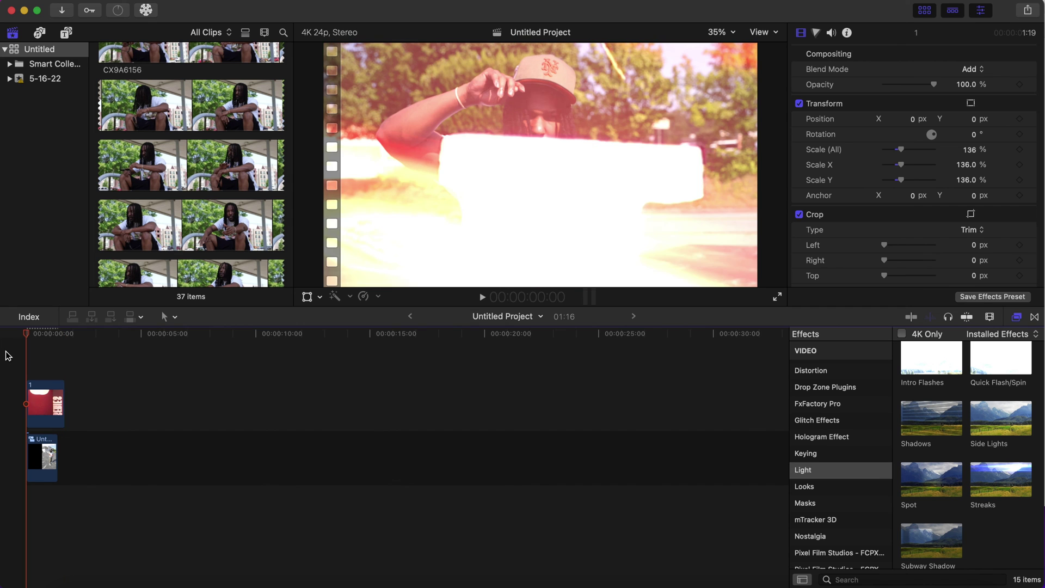